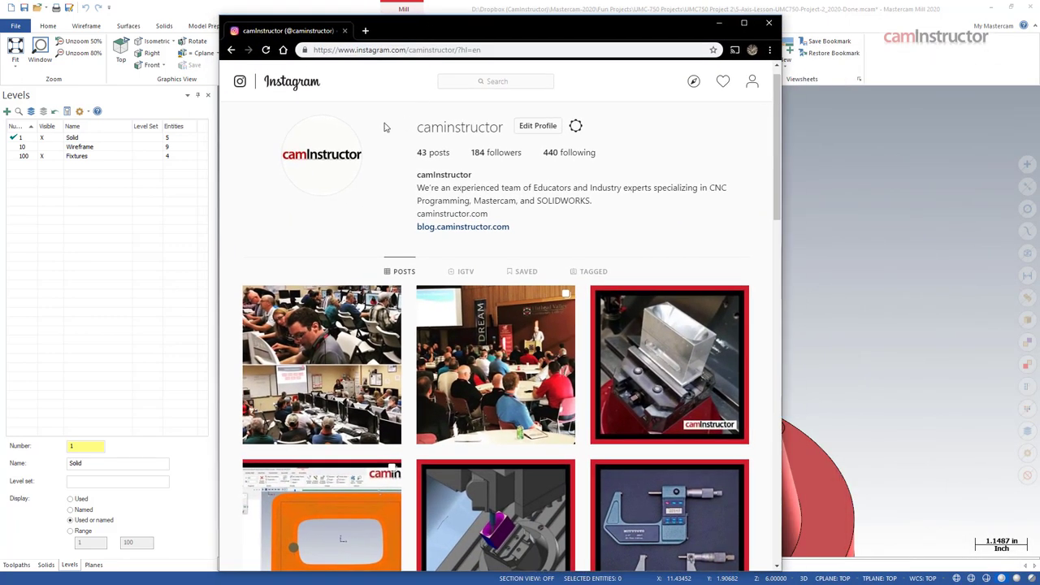
# - Scroll the Instagram profile, then drag the browser window aside to reveal the Mastercam vise model
pyautogui.scroll(-2, 778, 165)
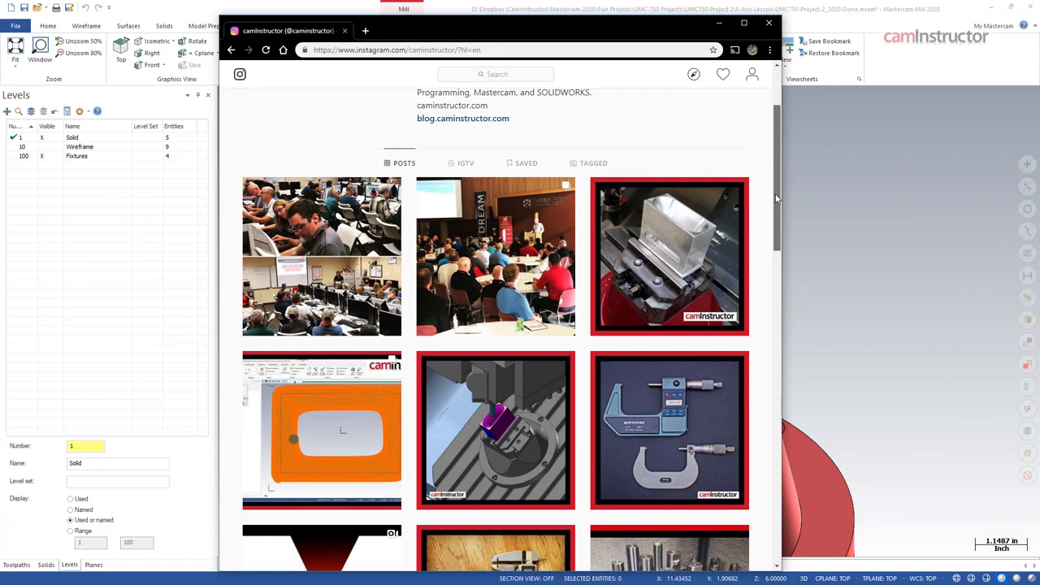
pyautogui.scroll(1, 778, 165)
pyautogui.moveTo(571, 29); pyautogui.dragTo(1039, 105)
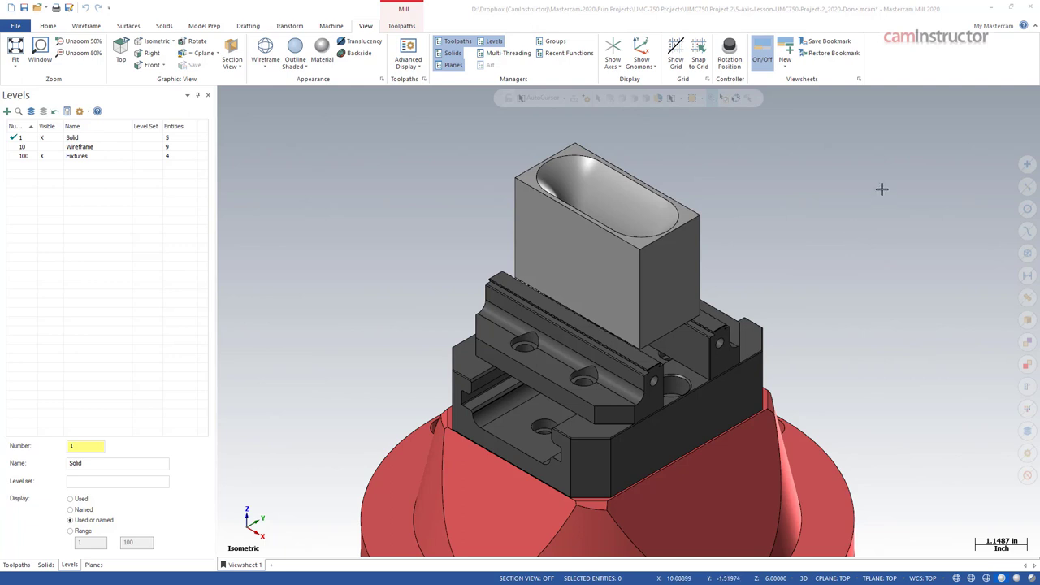
# - Zoom out until the vise, pocketed workpiece and red rotary base fit the isometric view
pyautogui.scroll(-1, 386, 229)
pyautogui.scroll(-1, 379, 229)
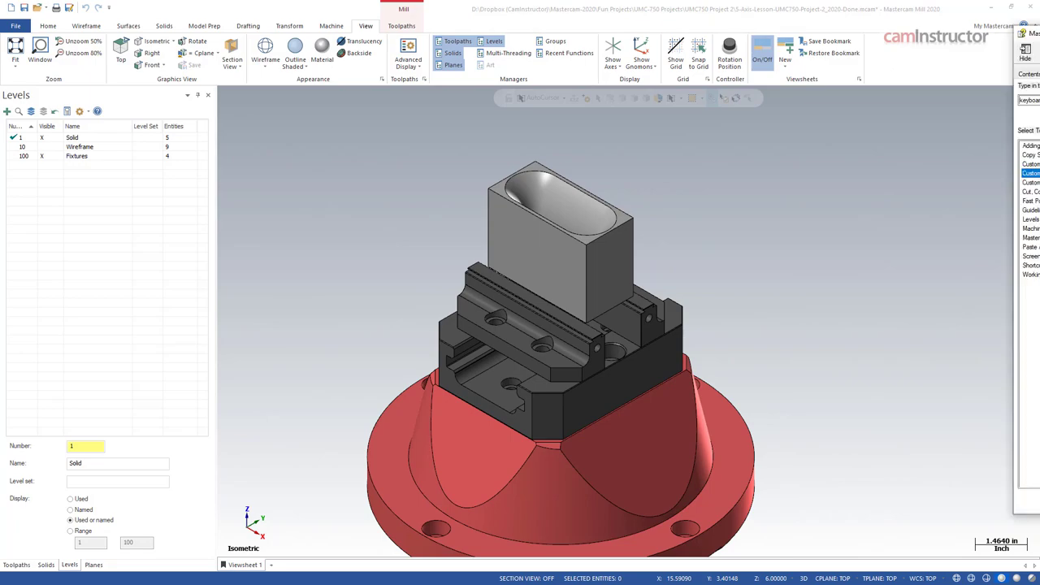
pyautogui.moveTo(1039, 41); pyautogui.dragTo(479, 43)
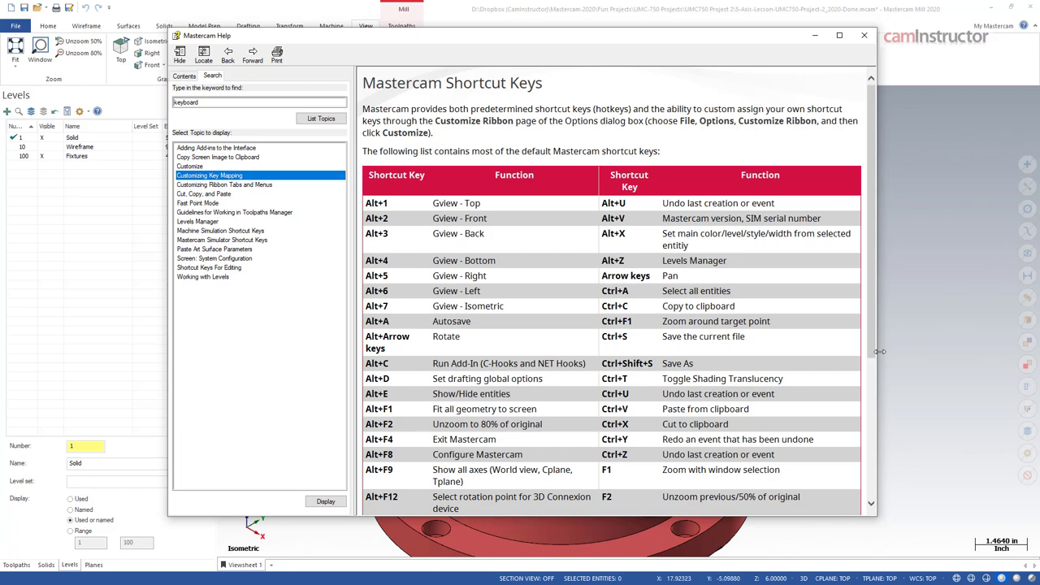
pyautogui.scroll(-2, 524, 131)
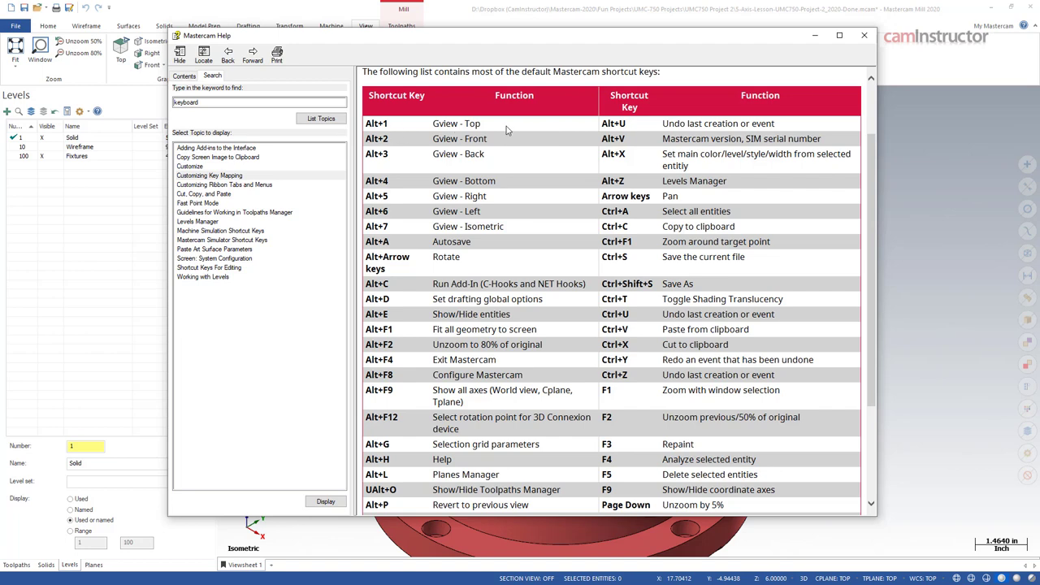
pyautogui.click(409, 20)
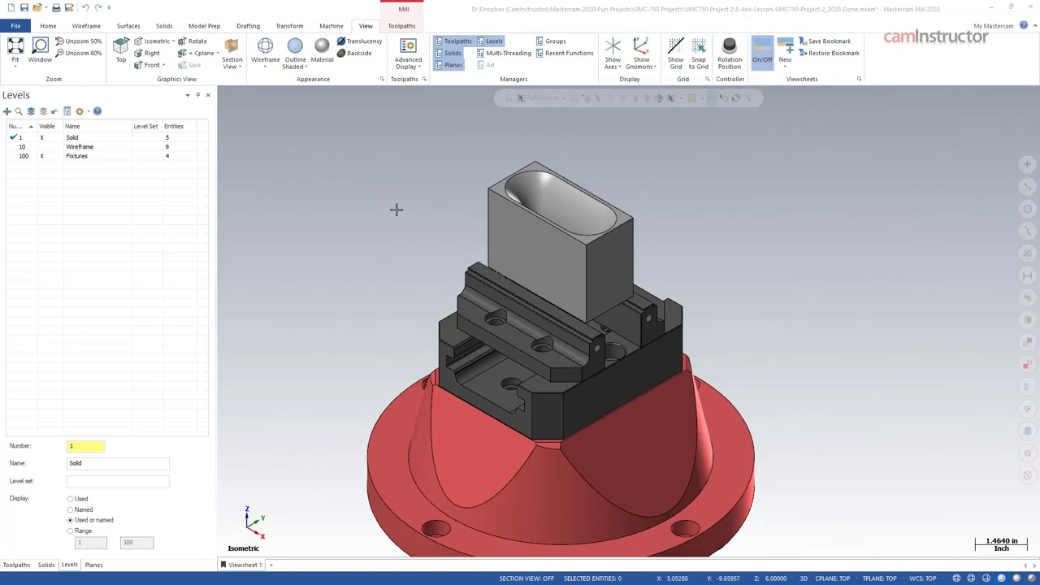
pyautogui.rightClick(399, 151)
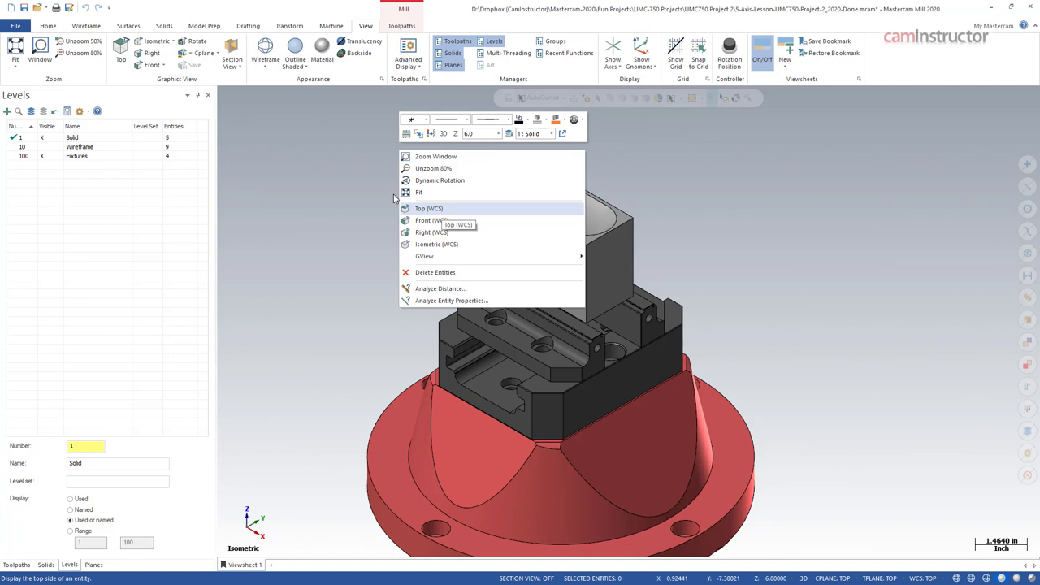
pyautogui.click(348, 185)
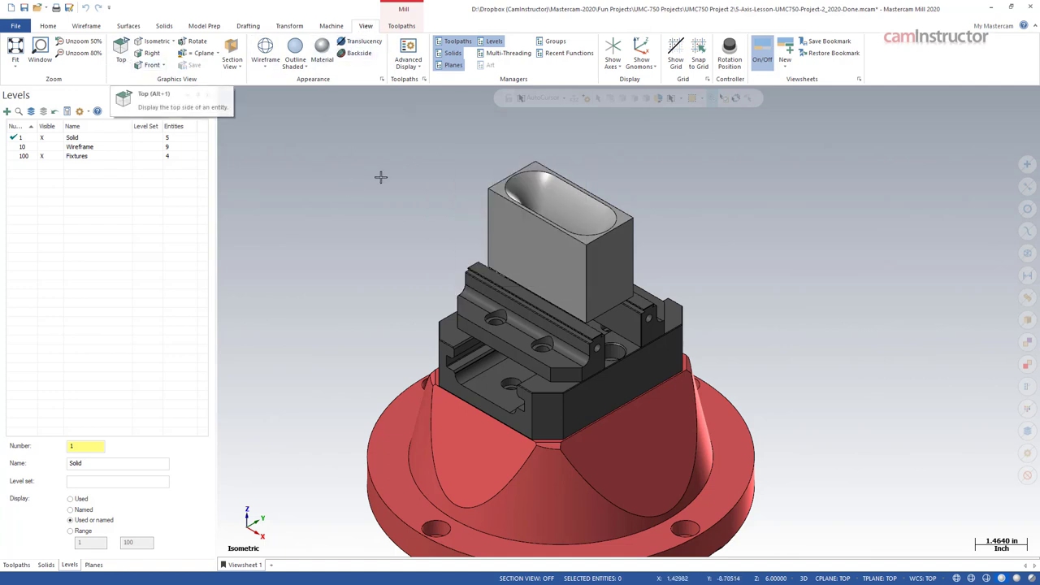
pyautogui.rightClick(325, 137)
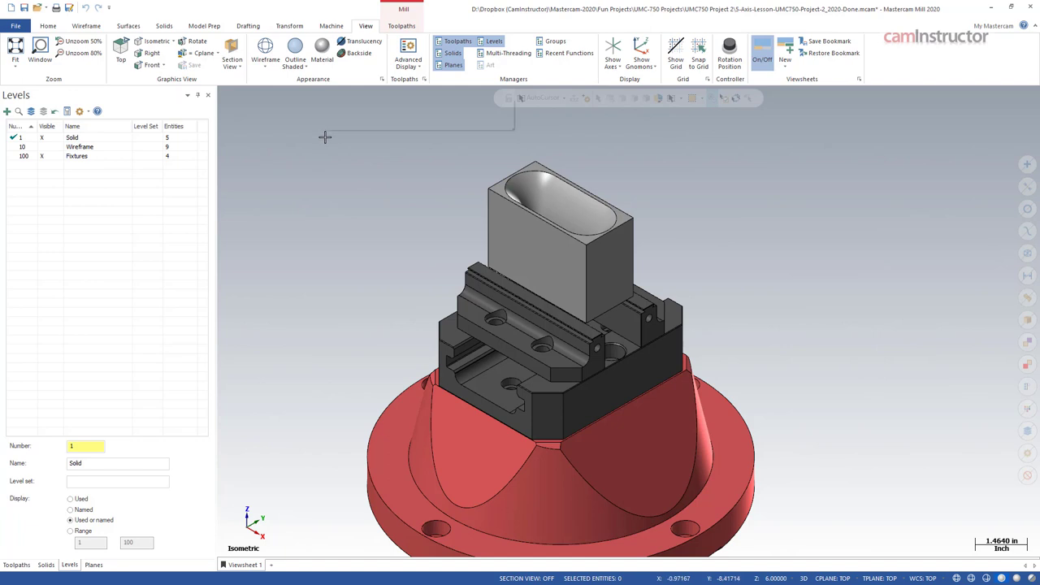
pyautogui.click(241, 173)
pyautogui.click(86, 25)
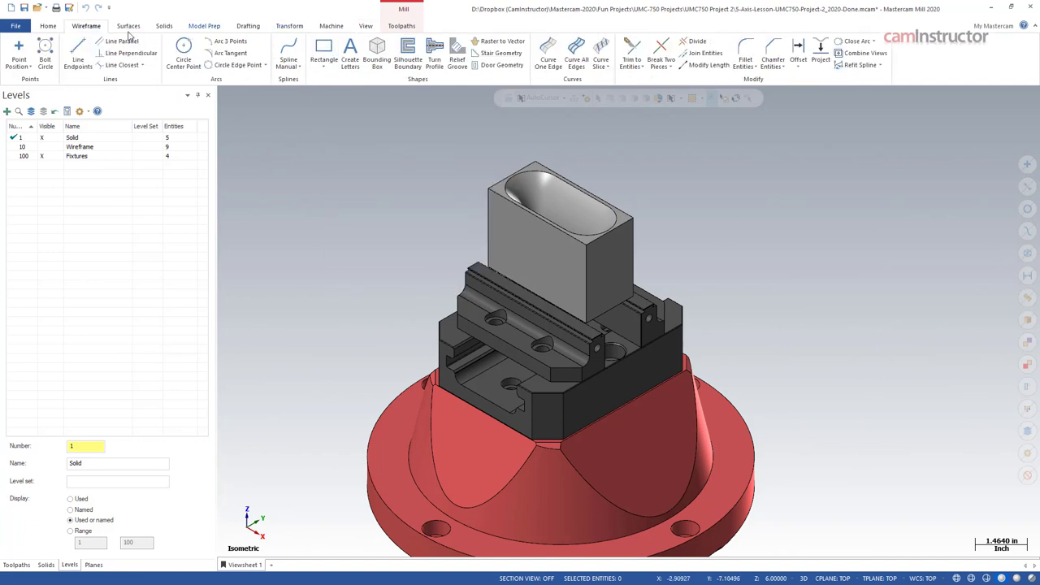
pyautogui.click(366, 25)
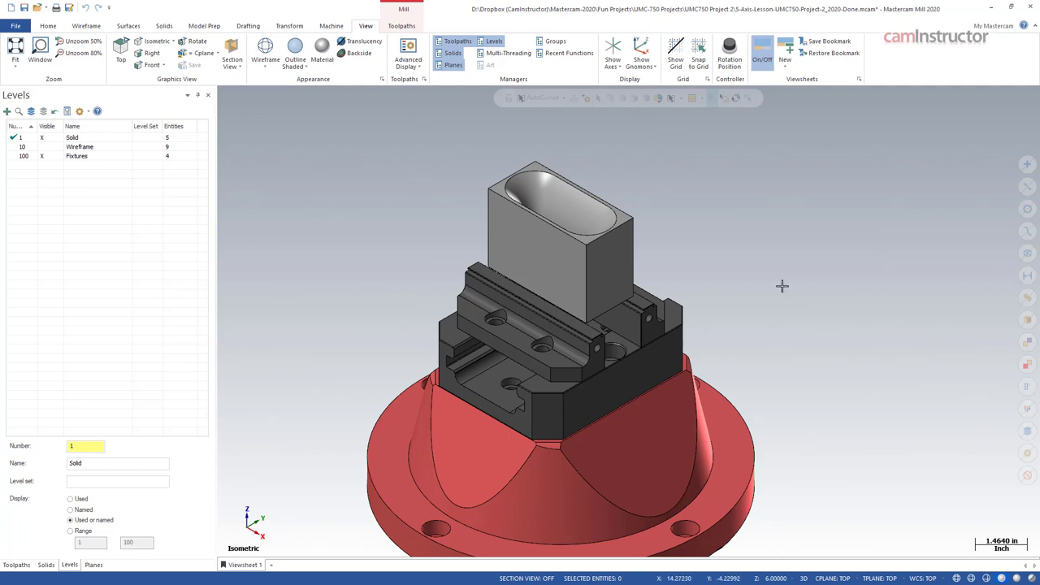
# - Switch to Top view with Alt+1, check the Help shortcut list, then minimize Help
pyautogui.hotkey('alt', '1')
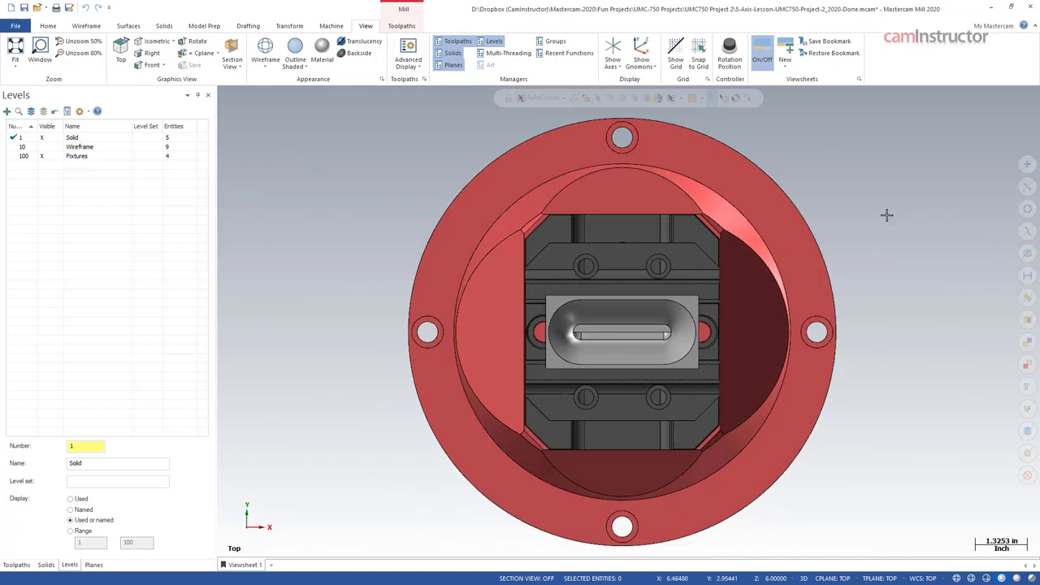
pyautogui.hotkey('alt', 'h')
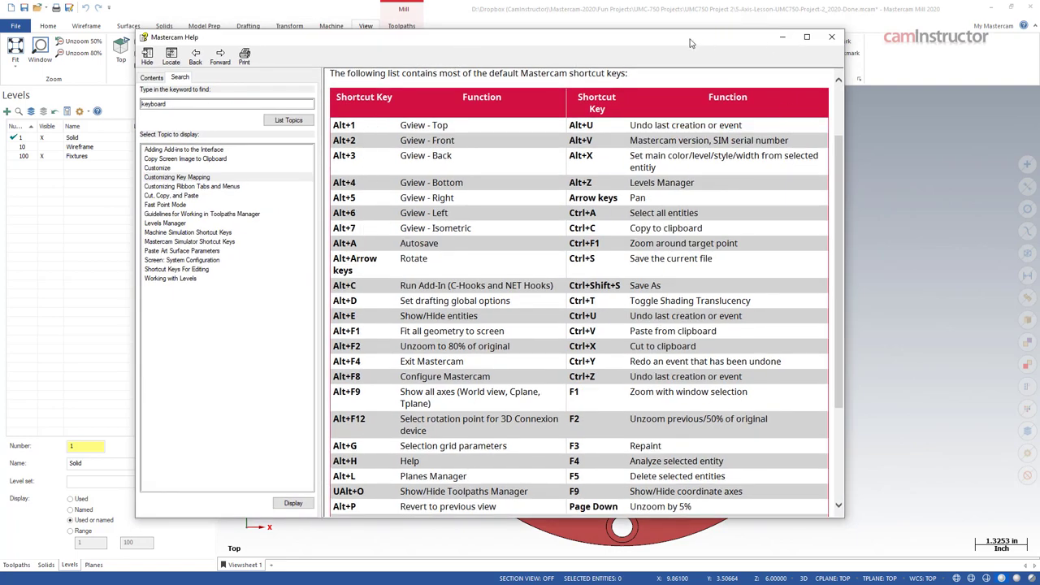
pyautogui.click(781, 36)
# - Return to Isometric view with Alt+7, zoom out, then reopen and close the Help shortcut list
pyautogui.press('alt')
pyautogui.hotkey('alt', '7')
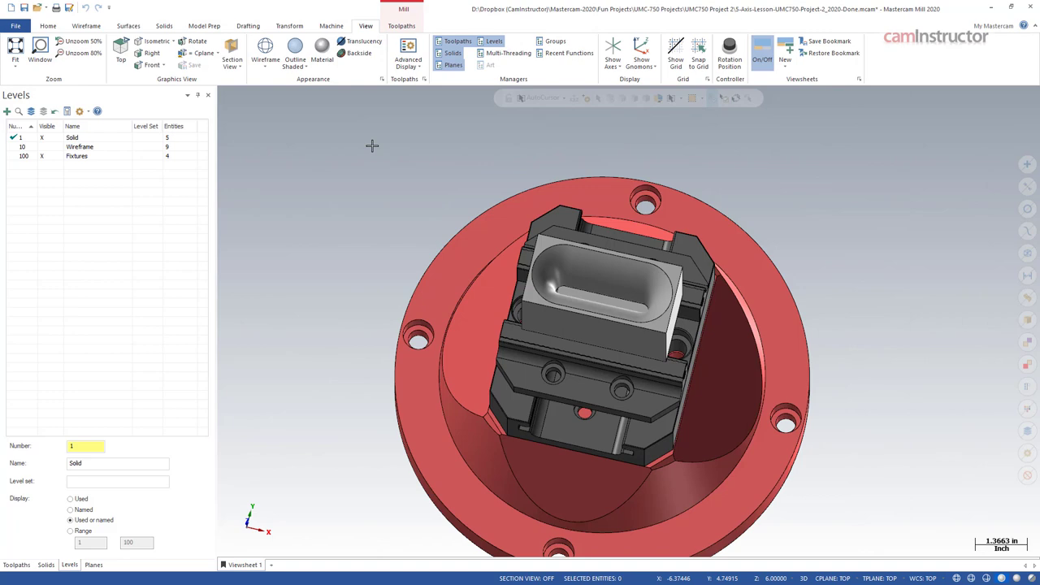
pyautogui.scroll(-1, 731, 210)
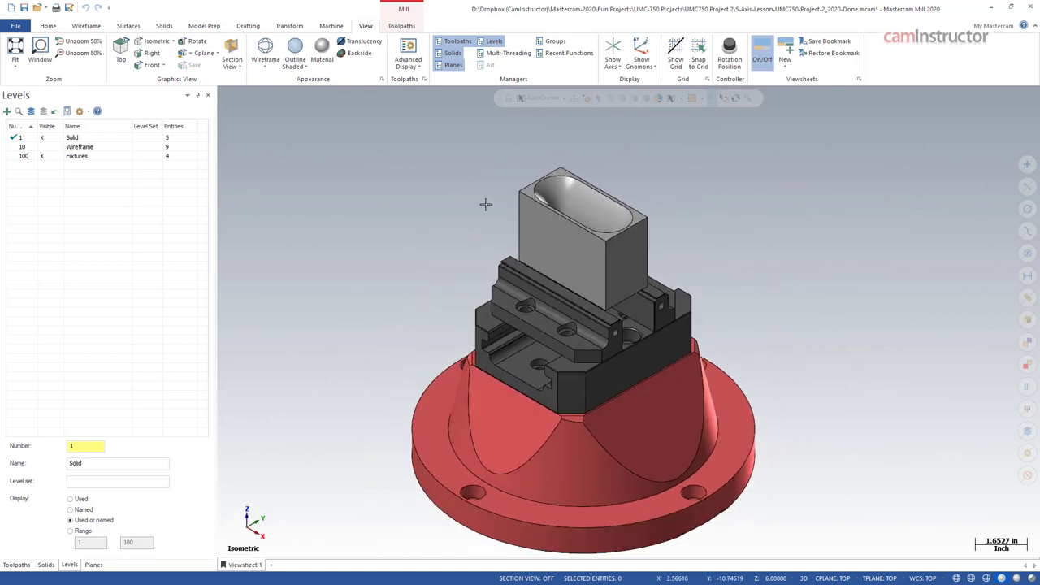
pyautogui.hotkey('alt', 'h')
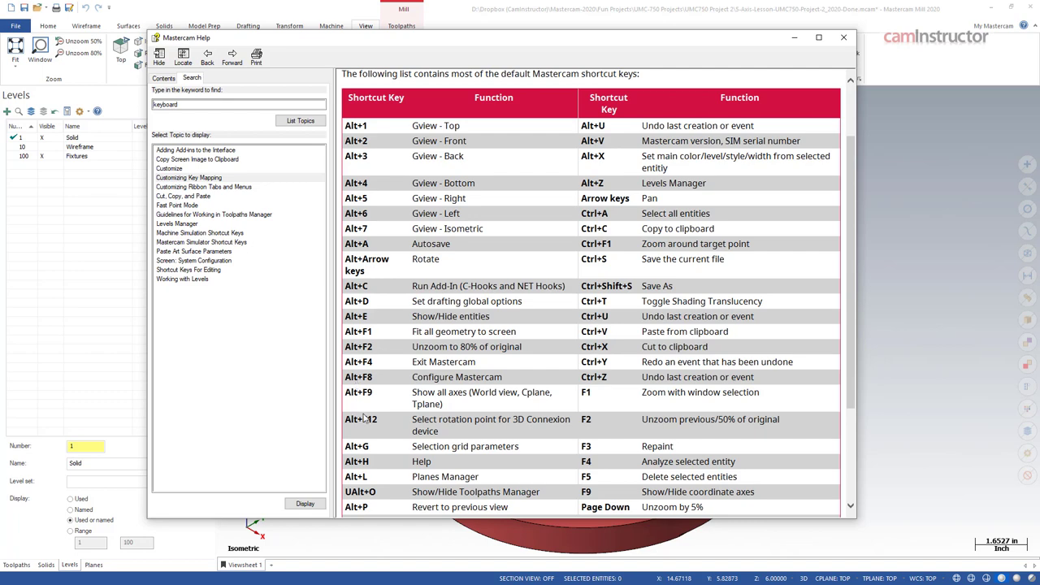
pyautogui.scroll(1, 580, 267)
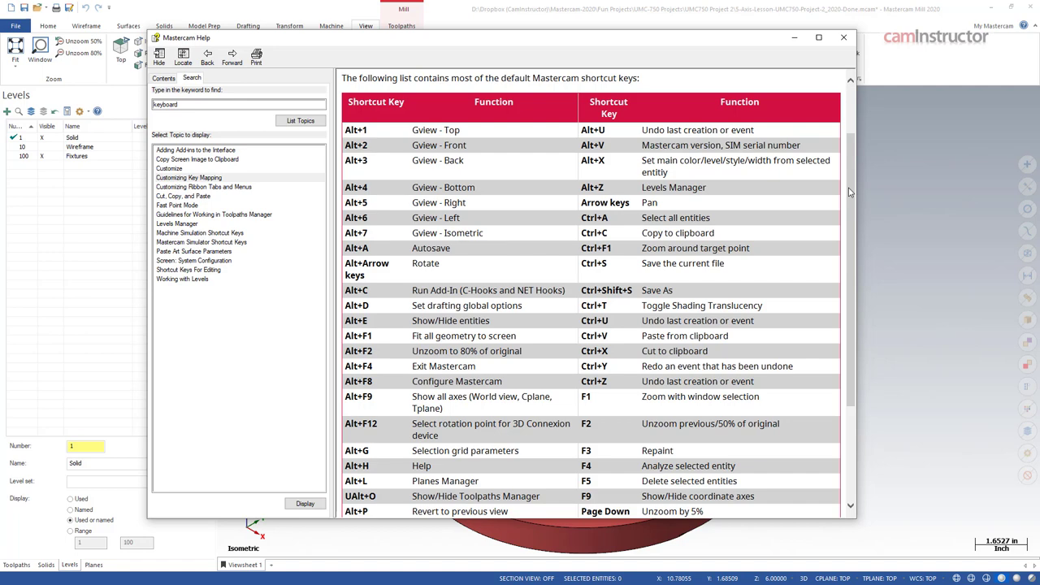
pyautogui.click(843, 38)
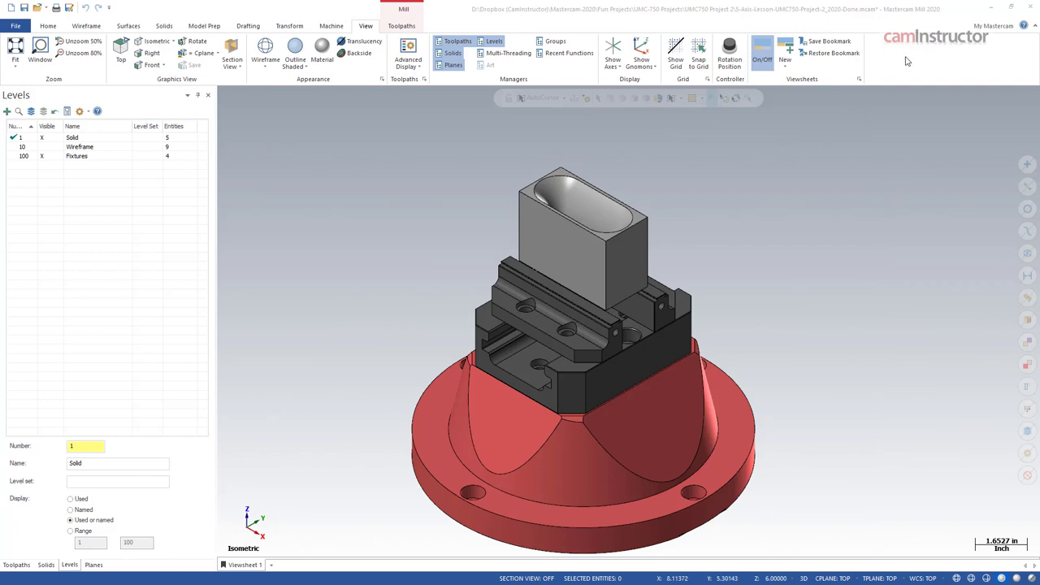
# - Open the Customize Keyboard settings from the ribbon customization options
pyautogui.rightClick(895, 59)
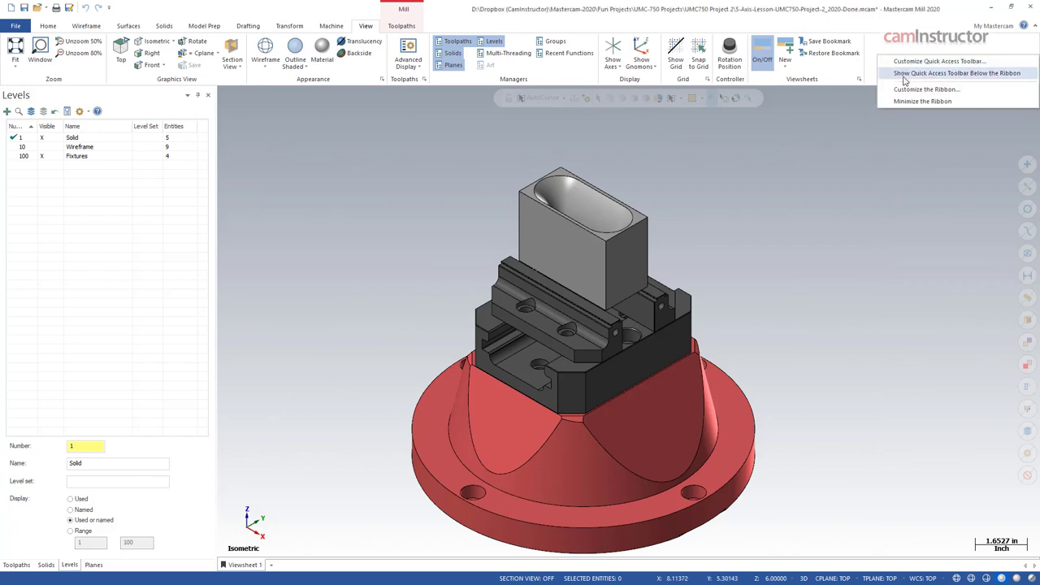
pyautogui.press('Escape')
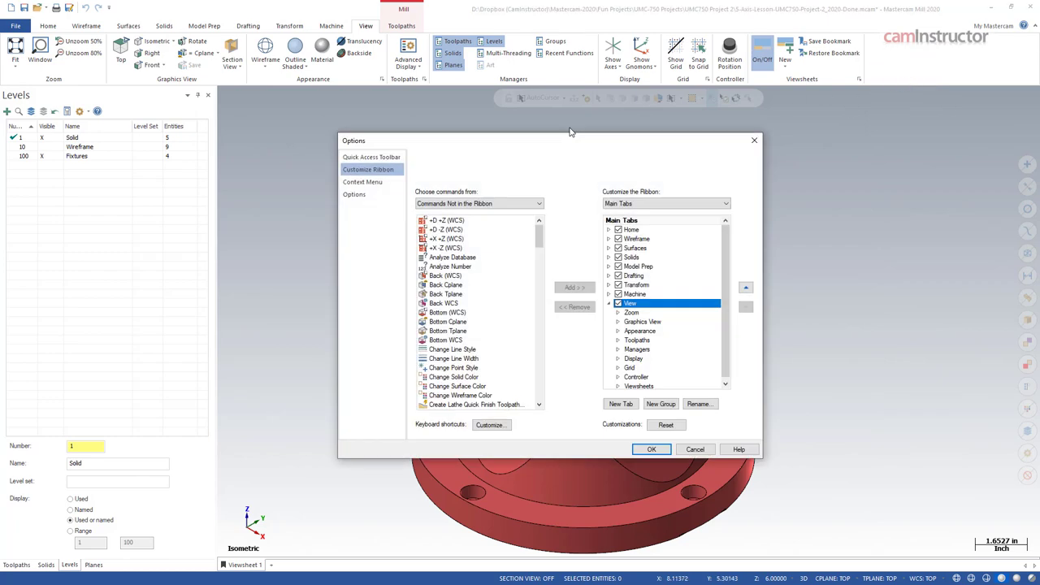
pyautogui.moveTo(565, 143); pyautogui.dragTo(508, 91)
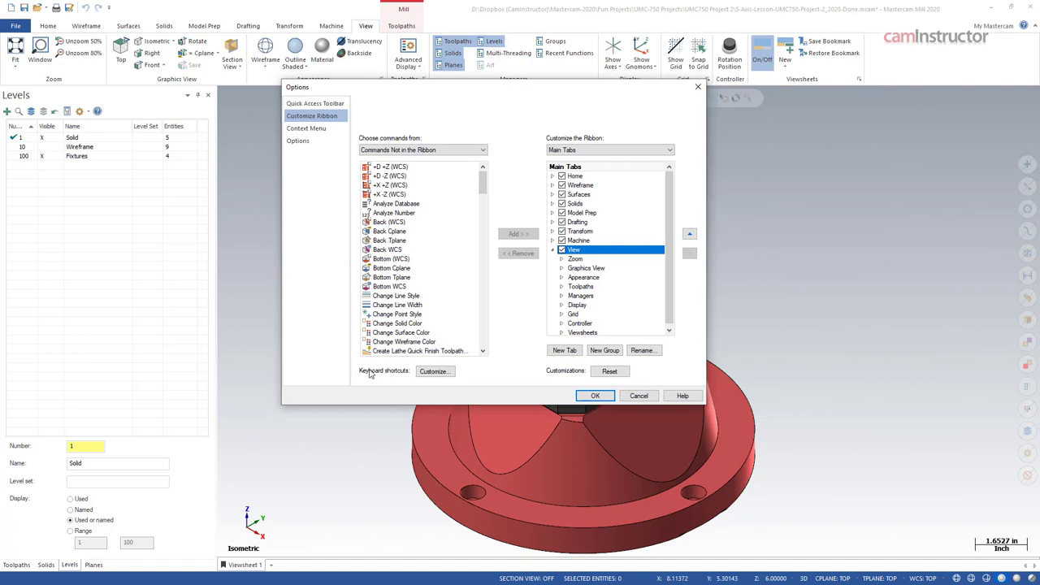
pyautogui.click(445, 372)
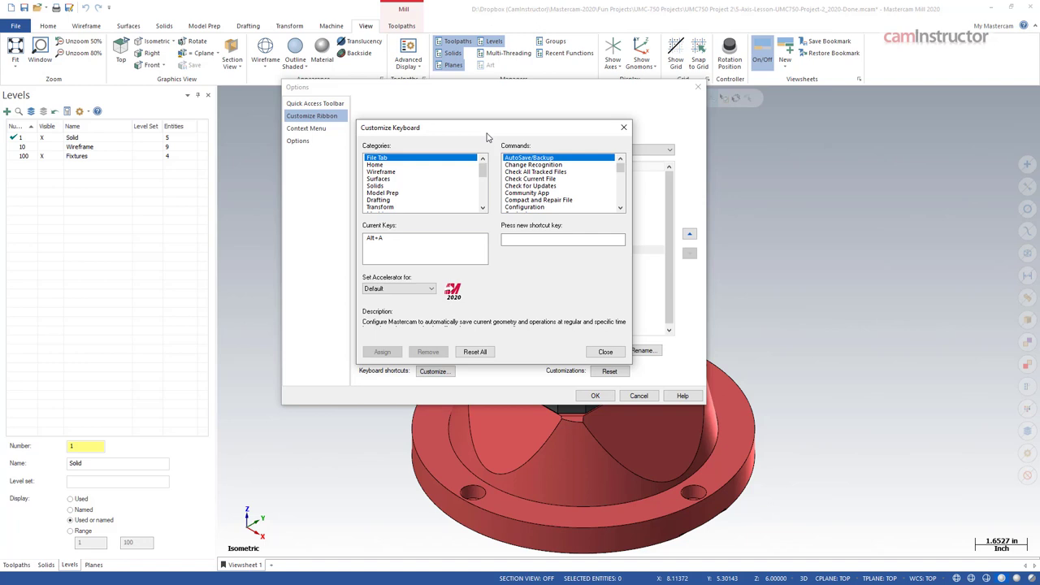
pyautogui.click(378, 239)
pyautogui.moveTo(483, 172); pyautogui.dragTo(485, 185)
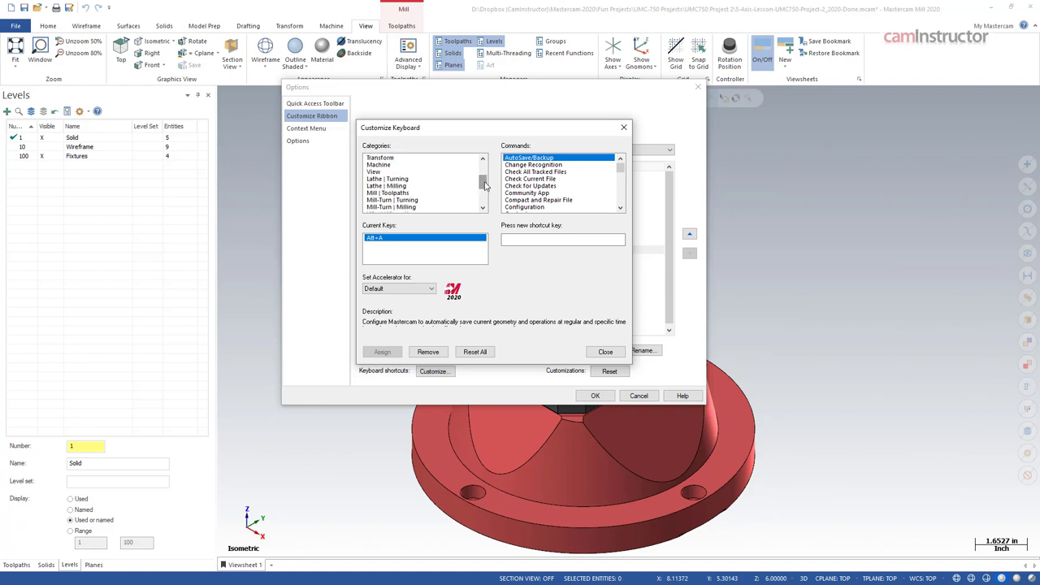
# - Assign Shift+Alt+D to the Mill | Milling > Dynamic Mill command and close Options
pyautogui.click(390, 194)
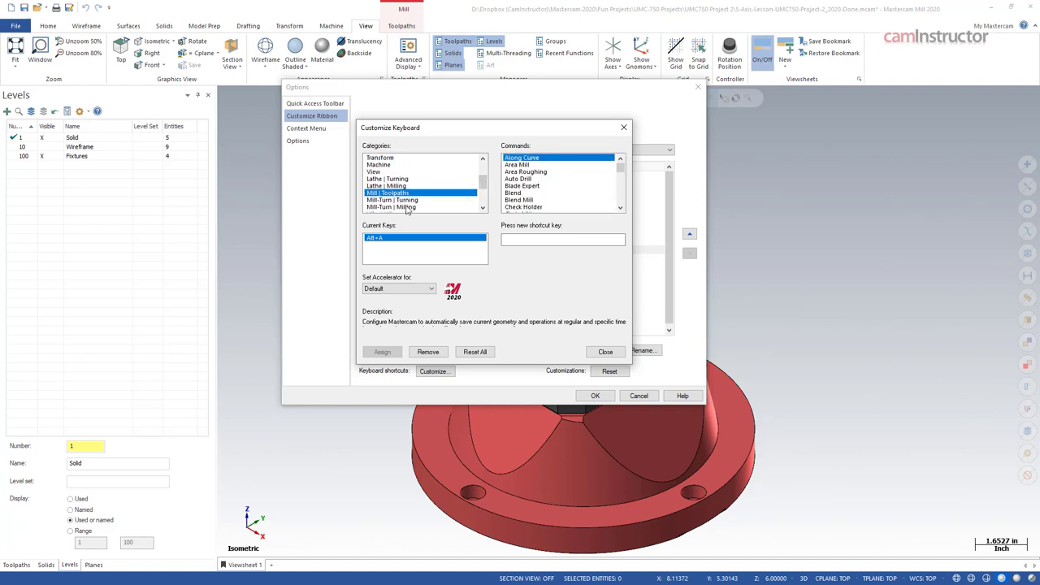
pyautogui.click(406, 207)
pyautogui.moveTo(620, 167); pyautogui.dragTo(596, 179)
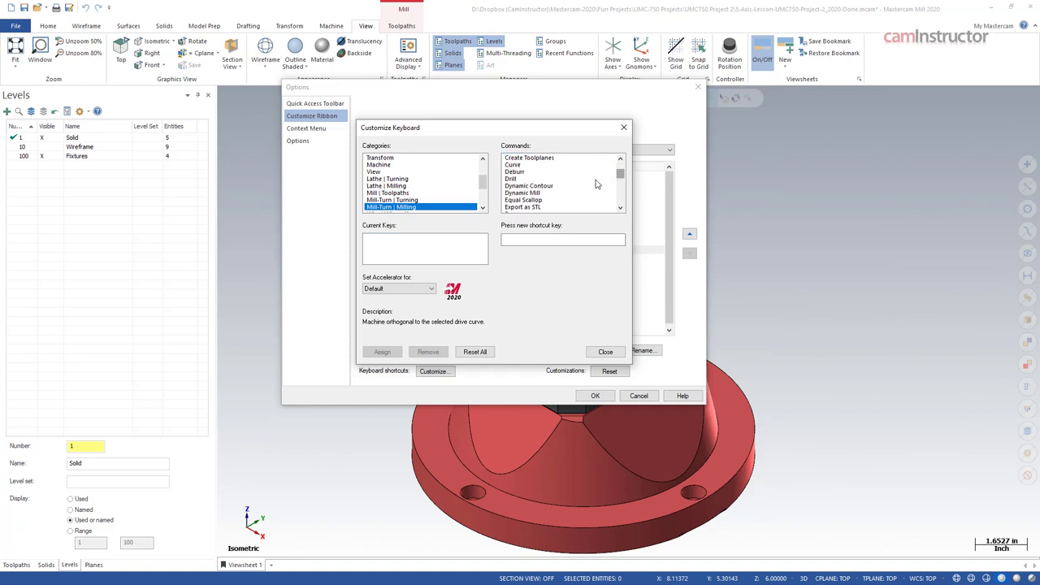
pyautogui.click(518, 194)
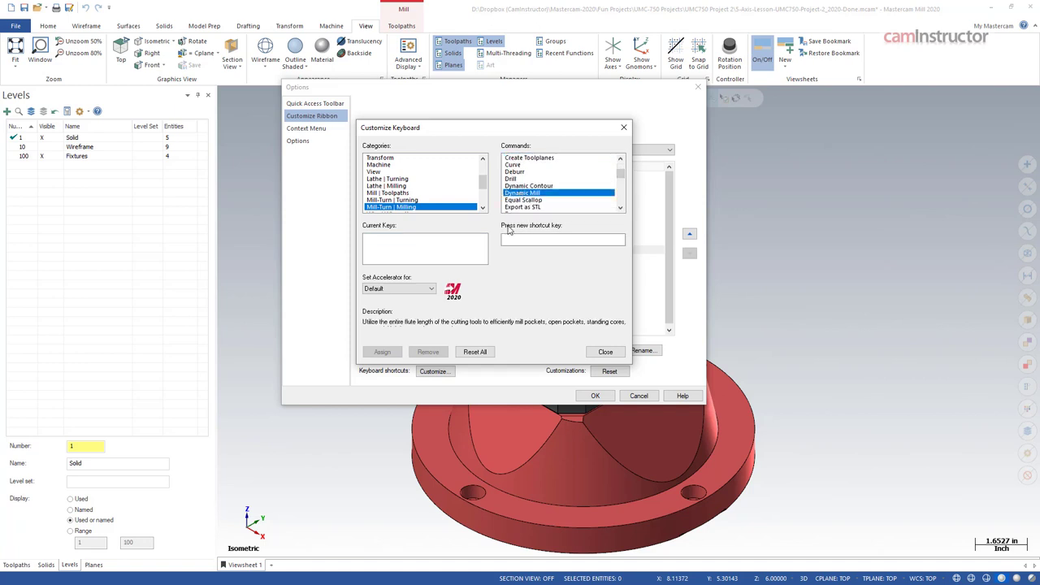
pyautogui.click(557, 237)
pyautogui.hotkey('shift', 'alt', 'd')
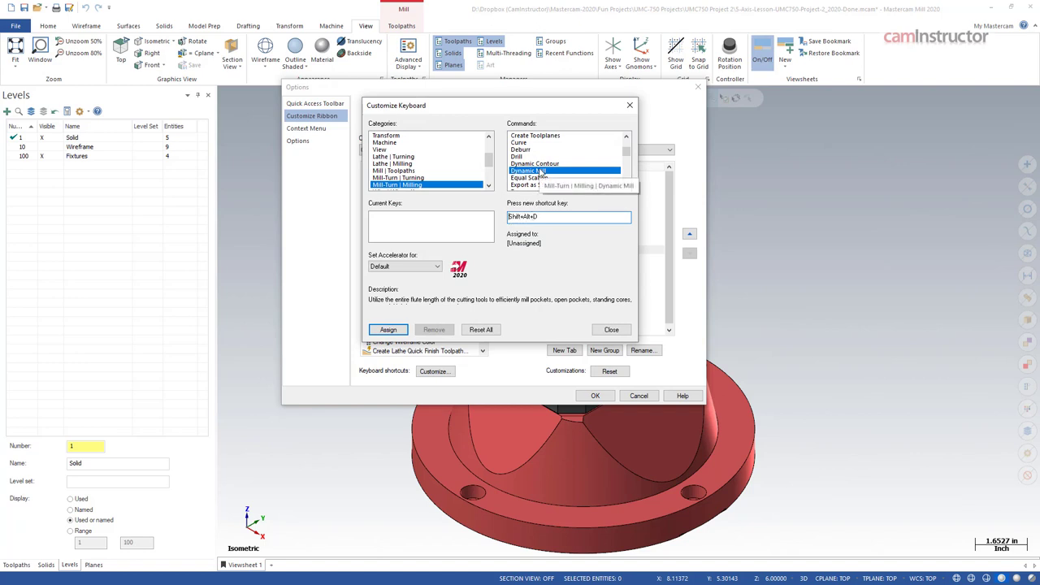
pyautogui.click(394, 329)
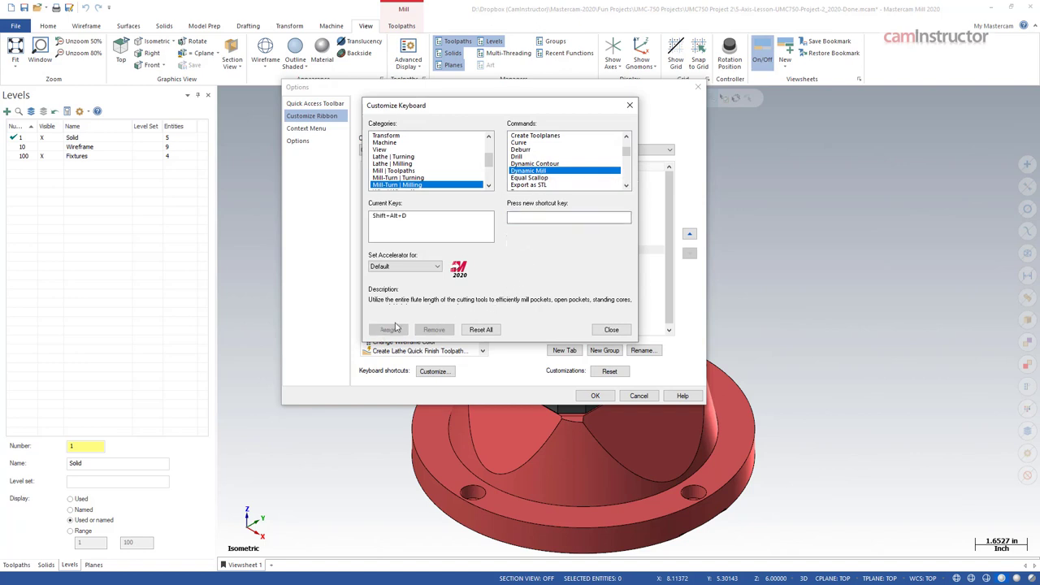
pyautogui.click(608, 330)
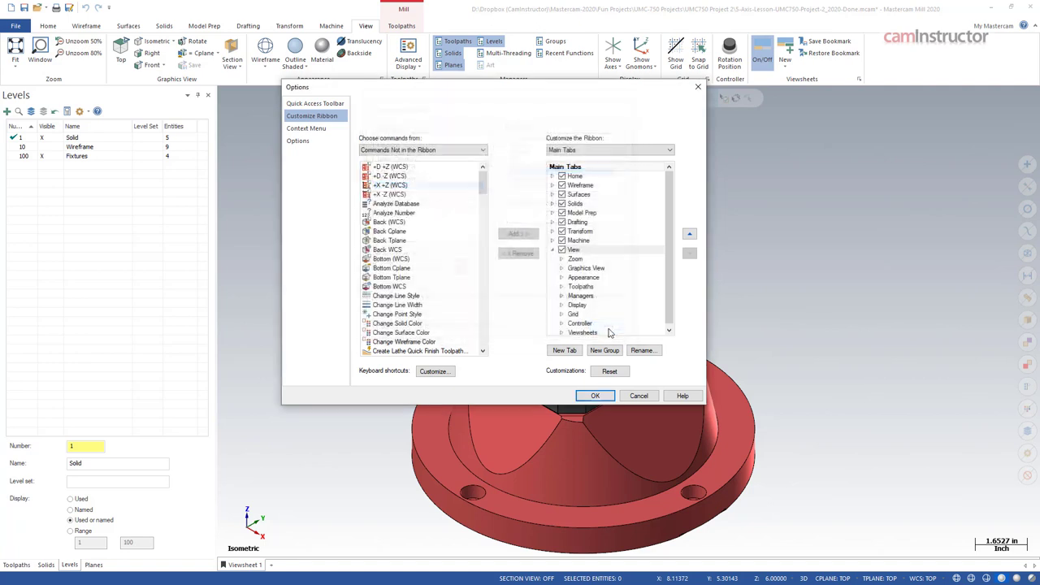
pyautogui.click(595, 395)
pyautogui.scroll(-1, 477, 157)
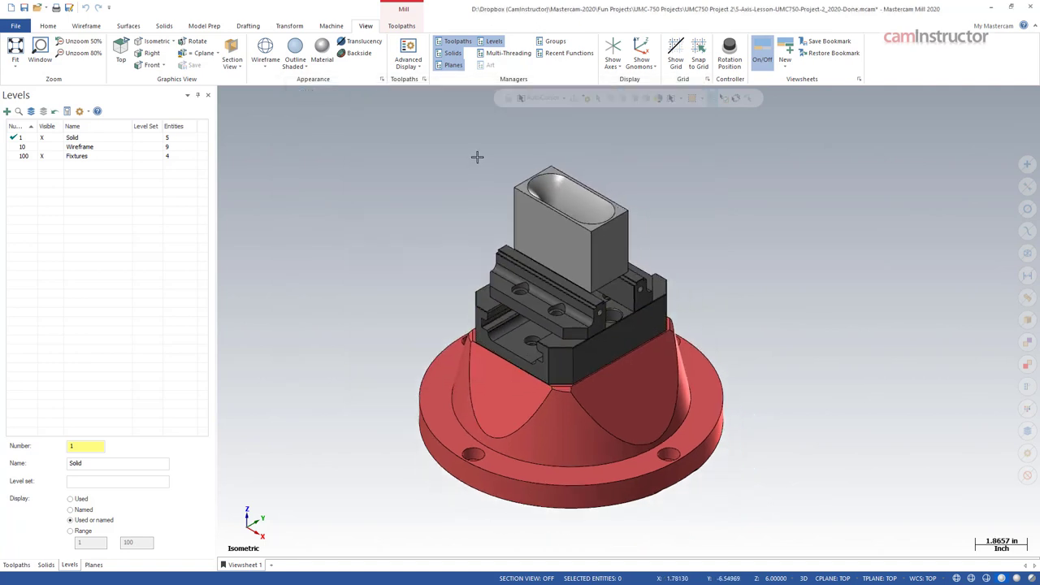
# - Browse the Toolpaths, Model Prep and Solids tabs, then cancel the Dynamic Mill chaining started by Shift+Alt+D
pyautogui.scroll(1, 453, 184)
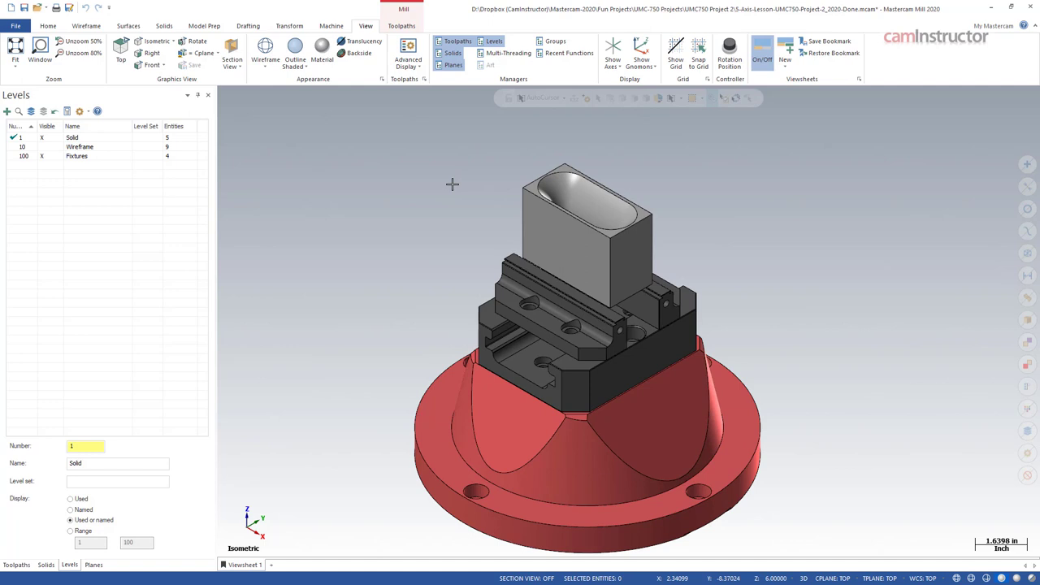
pyautogui.click(401, 26)
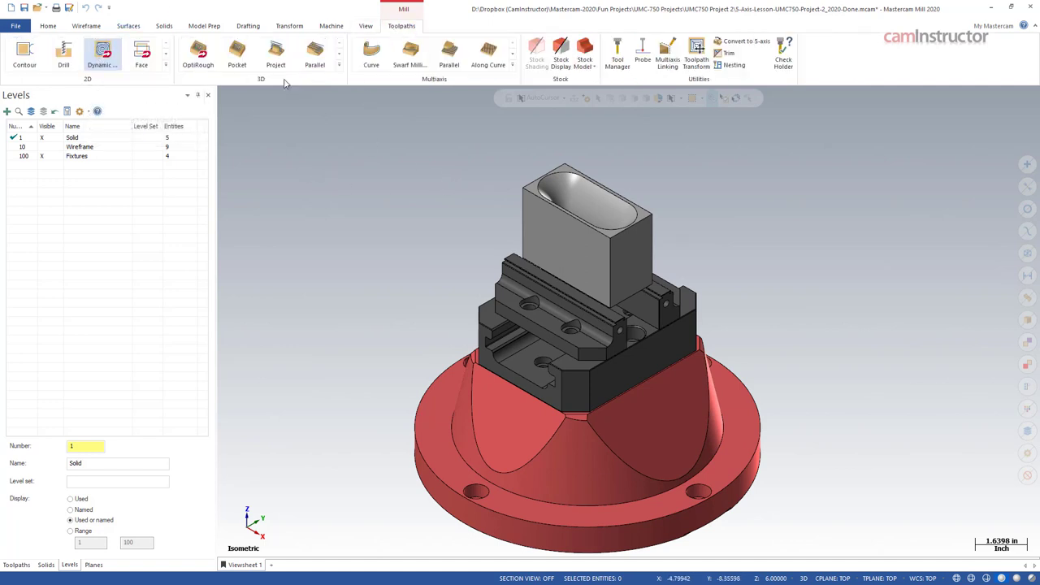
pyautogui.click(203, 29)
pyautogui.click(171, 28)
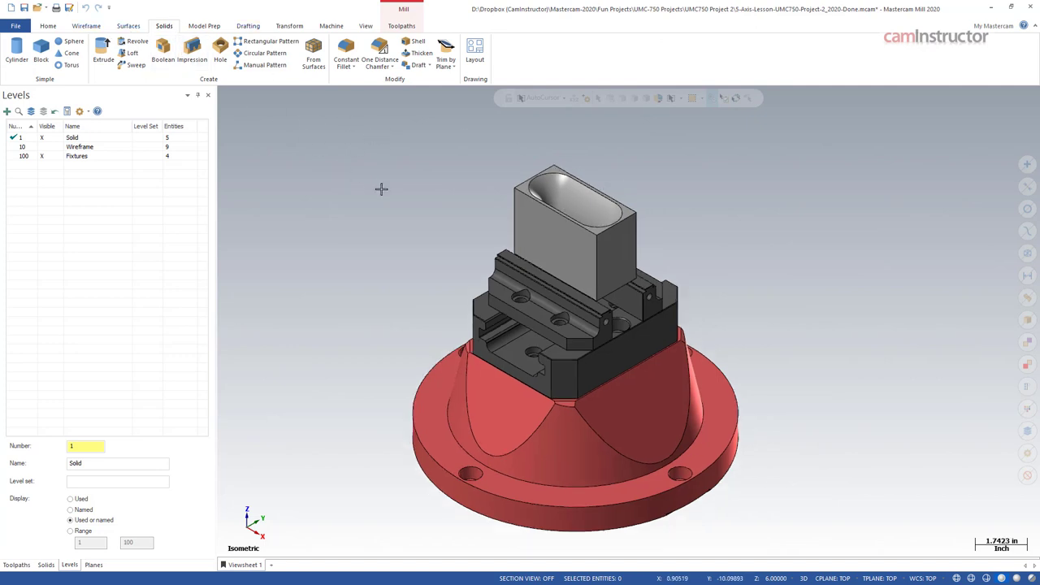
pyautogui.scroll(2, 796, 371)
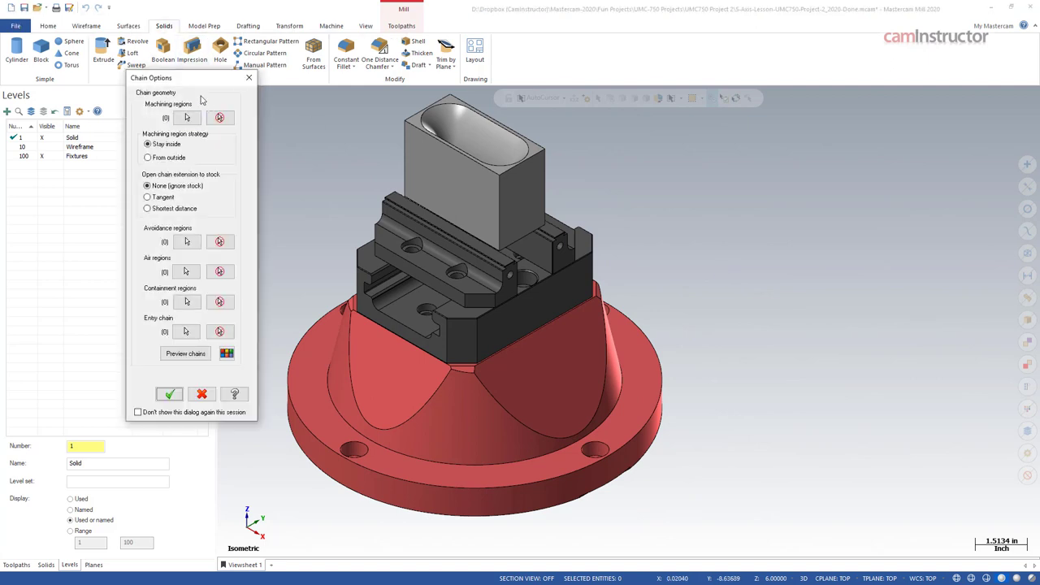
pyautogui.click(250, 78)
pyautogui.scroll(-3, 860, 387)
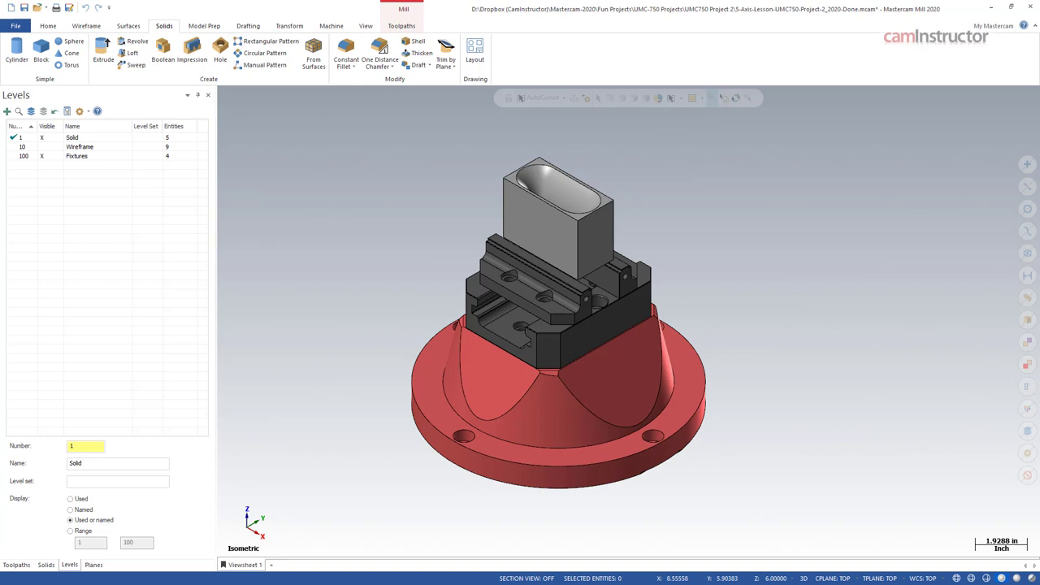
pyautogui.hotkey('alt', 'Tab')
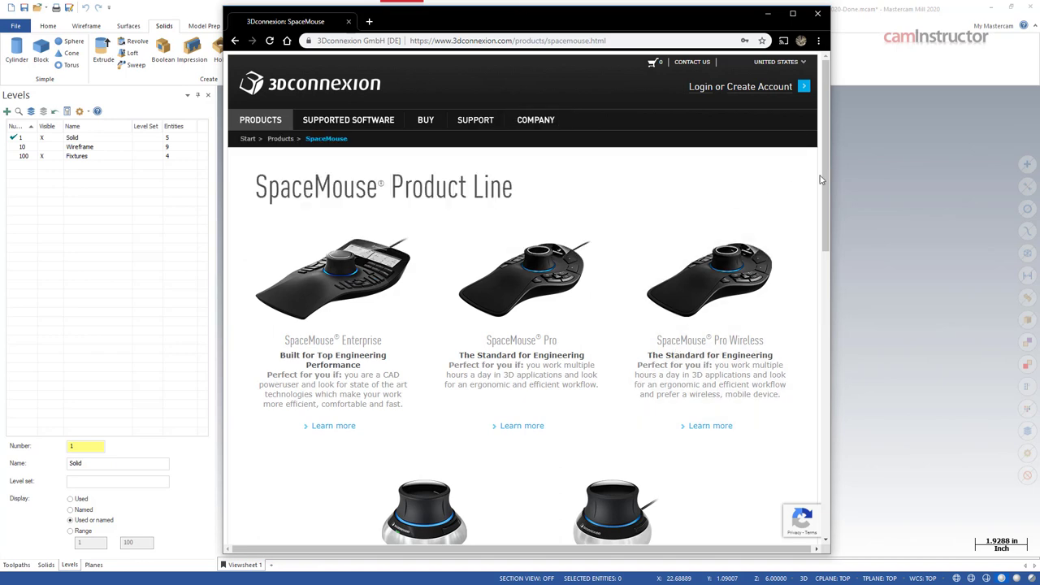
pyautogui.scroll(-1, 821, 181)
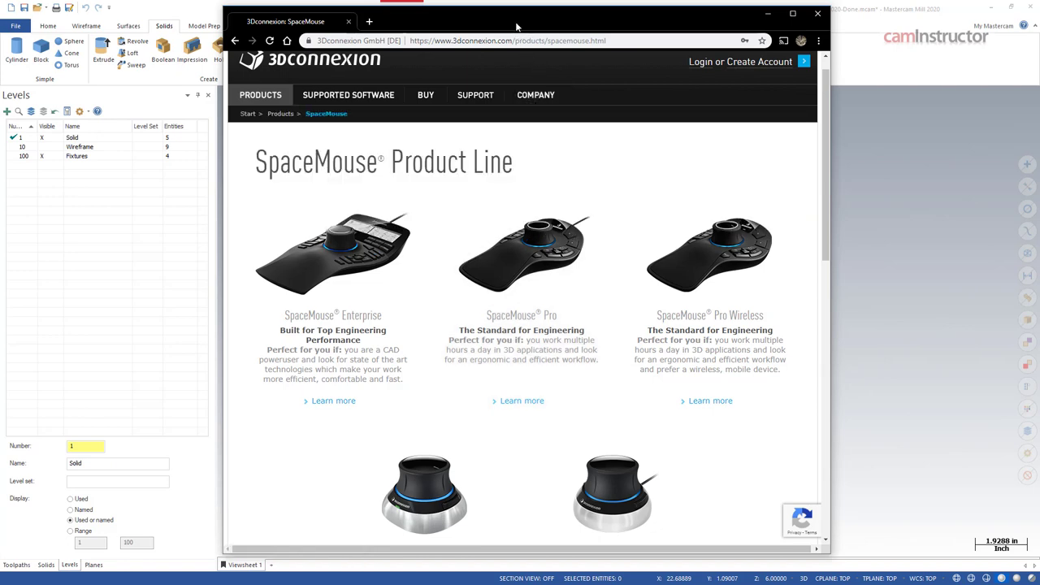
pyautogui.moveTo(517, 27); pyautogui.dragTo(619, 55)
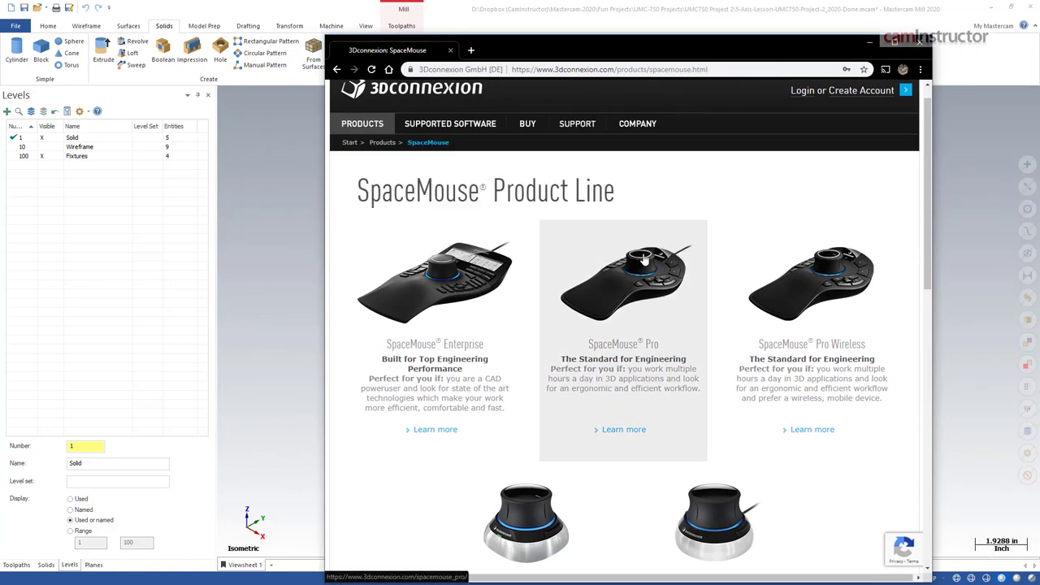
pyautogui.moveTo(571, 41); pyautogui.dragTo(930, 81)
# - Zoom in and out around the vise to examine the clamped block
pyautogui.click(420, 132)
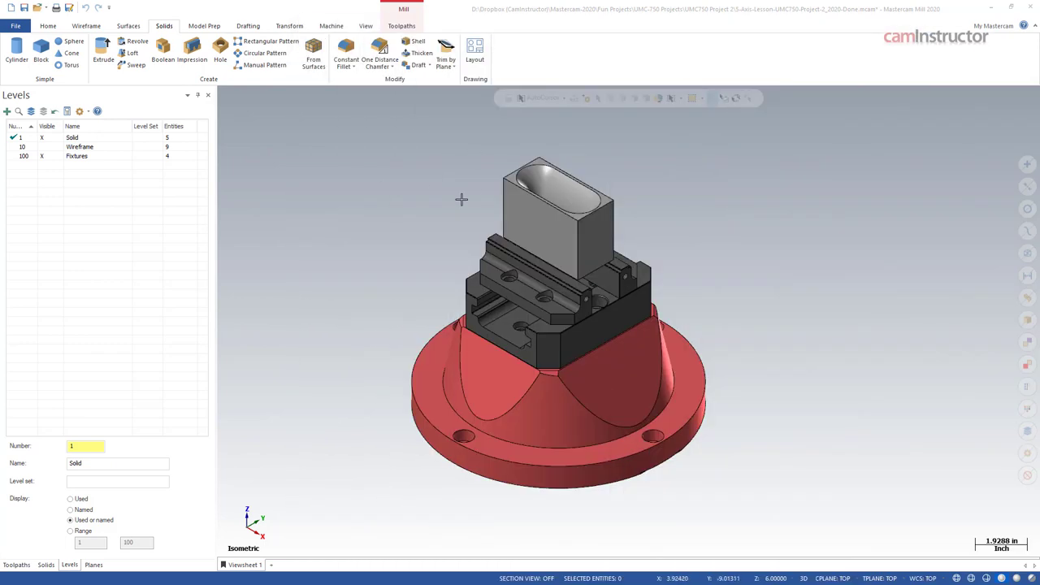
pyautogui.scroll(6, 487, 195)
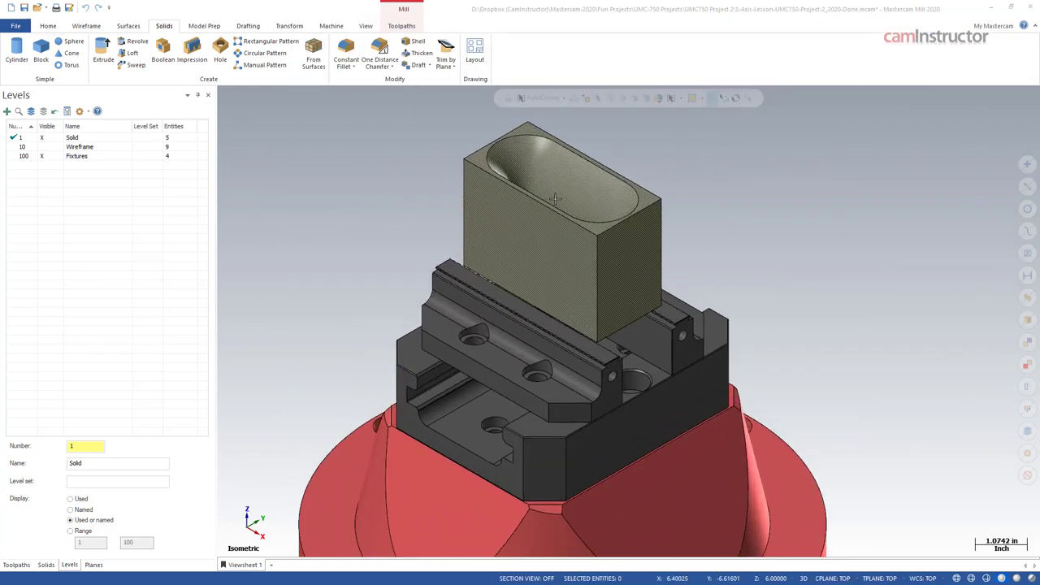
pyautogui.scroll(1, 556, 200)
pyautogui.scroll(-6, 556, 200)
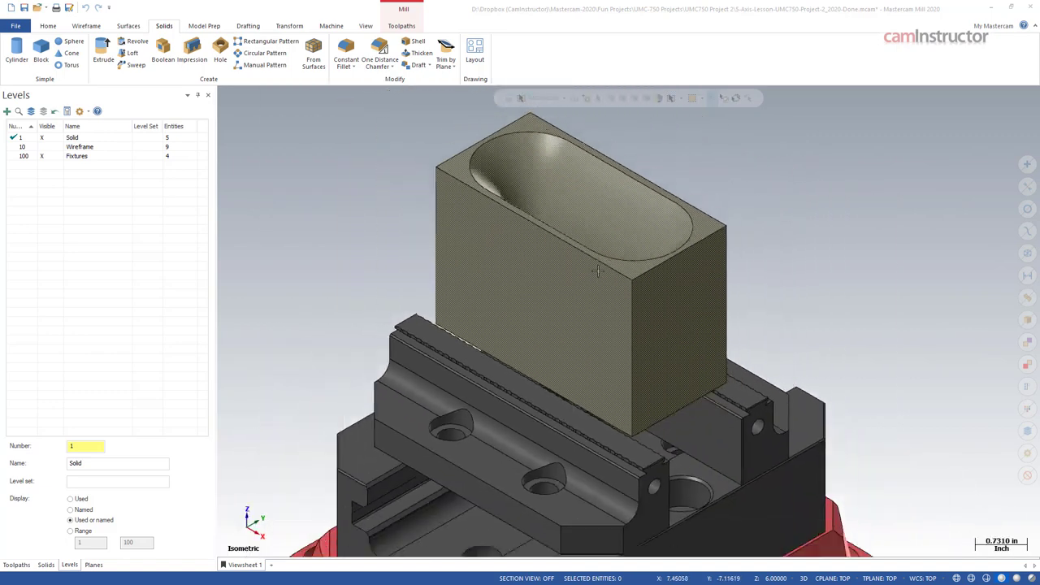
pyautogui.scroll(-1, 650, 253)
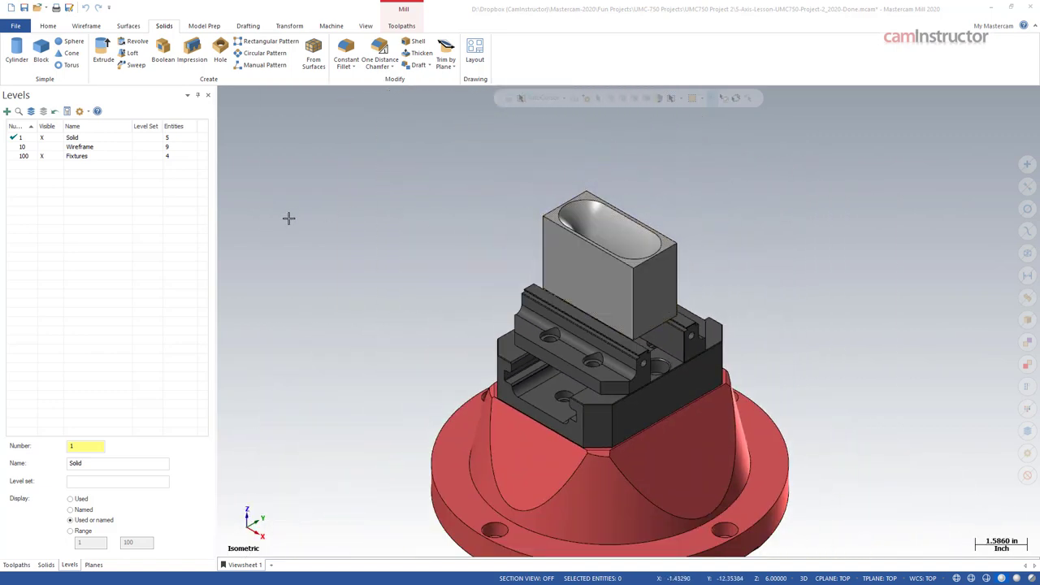
pyautogui.scroll(4, 265, 246)
pyautogui.scroll(-4, 274, 247)
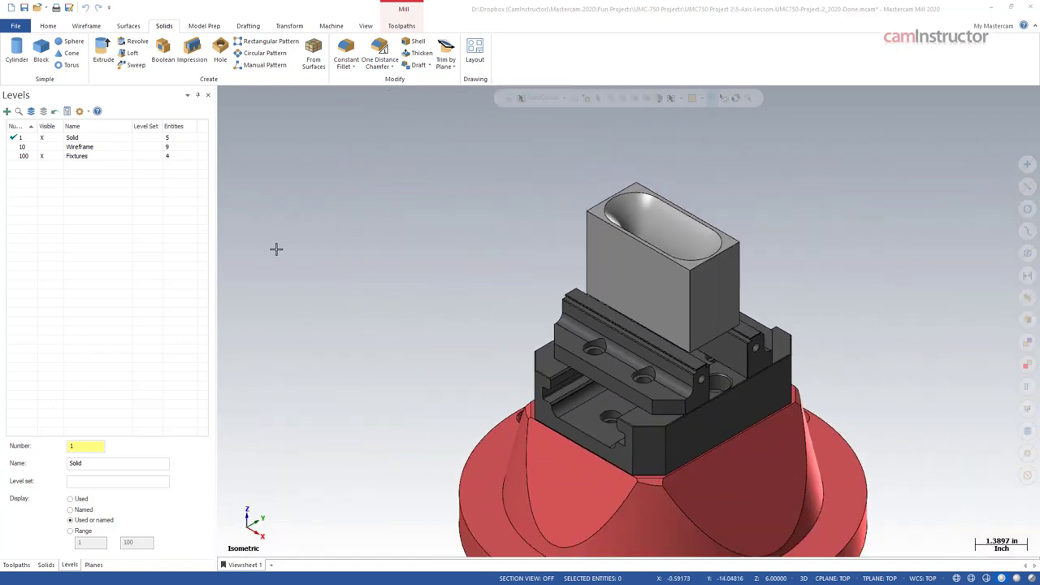
pyautogui.scroll(2, 971, 261)
pyautogui.scroll(2, 971, 261)
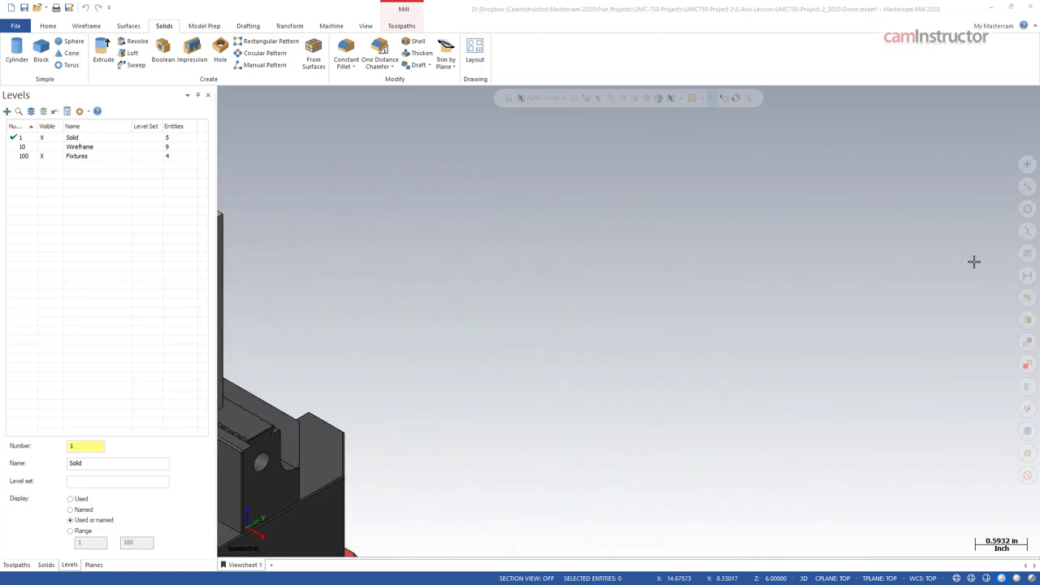
pyautogui.scroll(-5, 971, 261)
pyautogui.scroll(3, 633, 163)
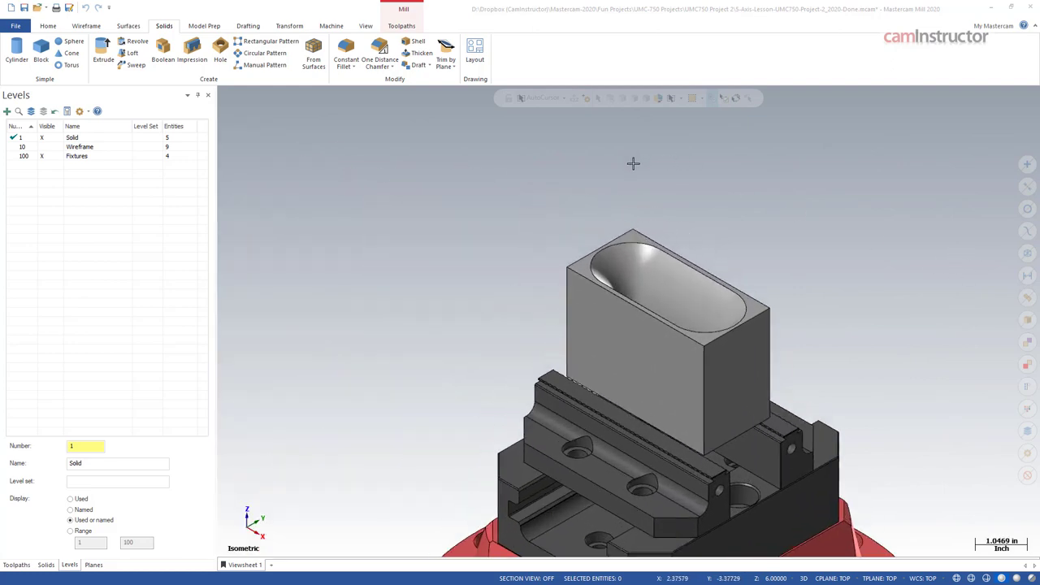
pyautogui.scroll(-3, 634, 174)
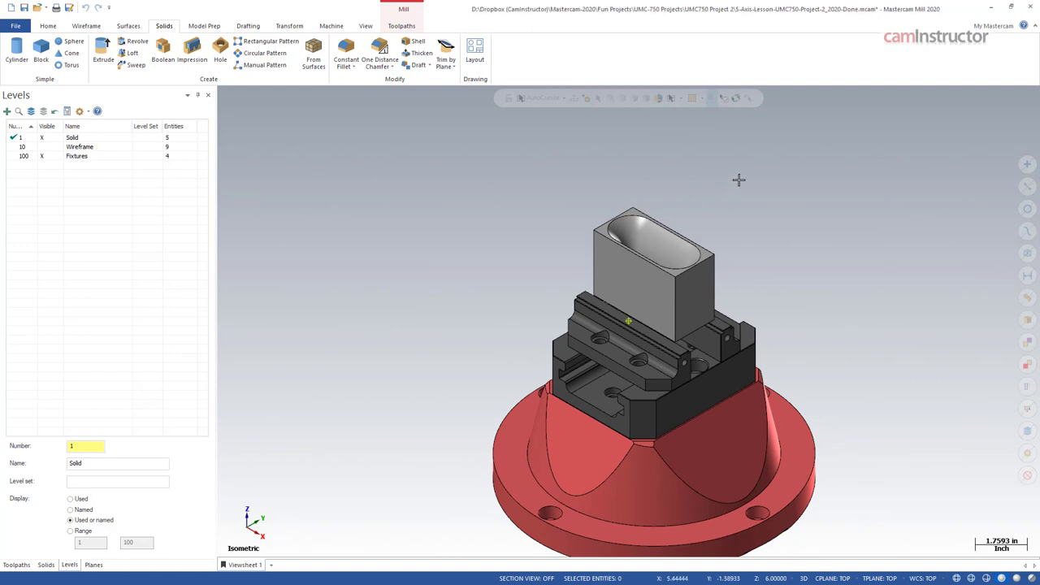
# - Orbit to a top-down view, zoom into the pocket slot, then zoom back out
pyautogui.moveTo(738, 180); pyautogui.dragTo(618, 312, button='middle')
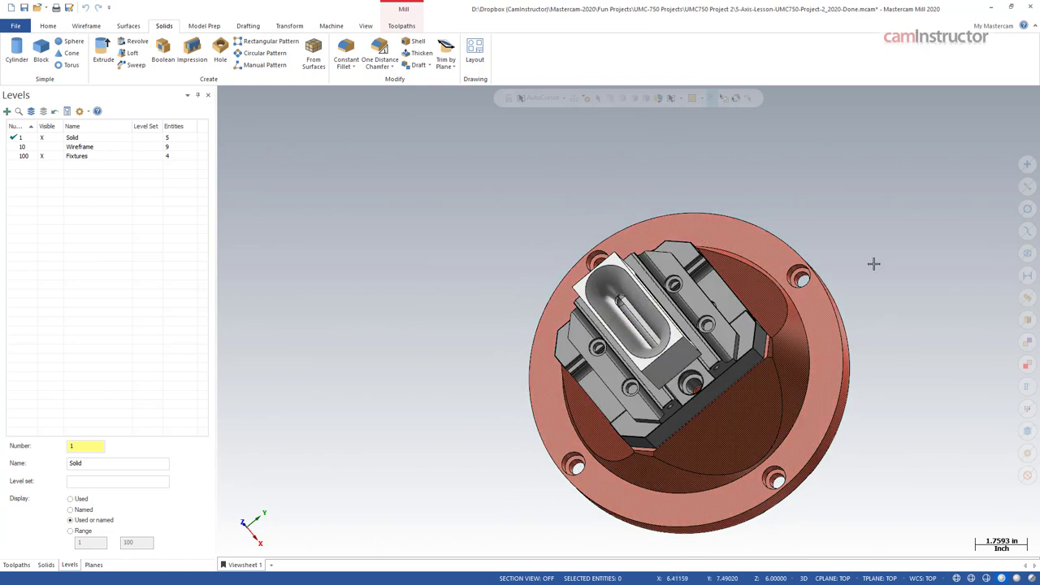
pyautogui.scroll(2, 614, 310)
pyautogui.scroll(10, 613, 309)
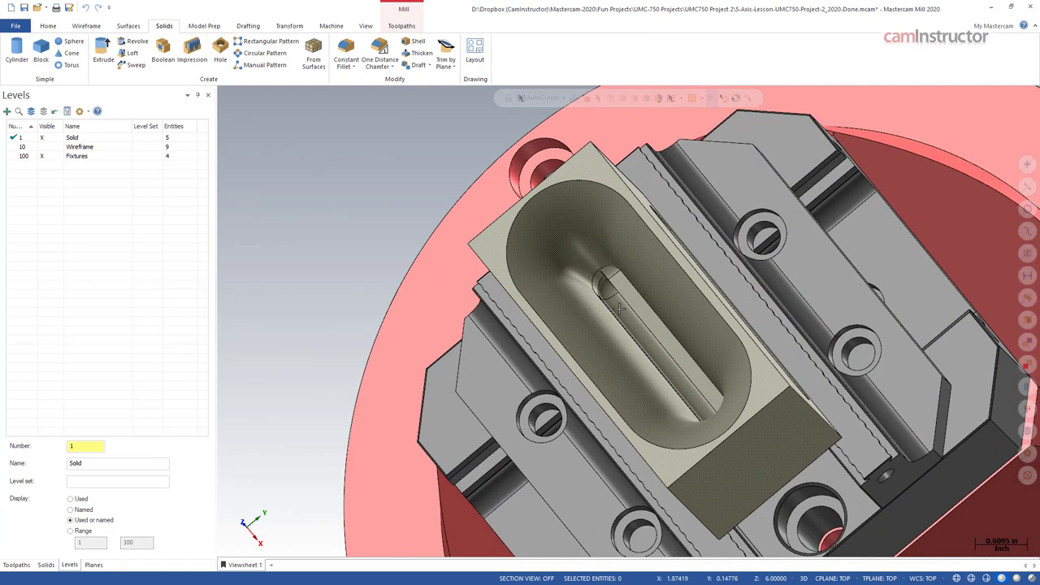
pyautogui.scroll(9, 580, 254)
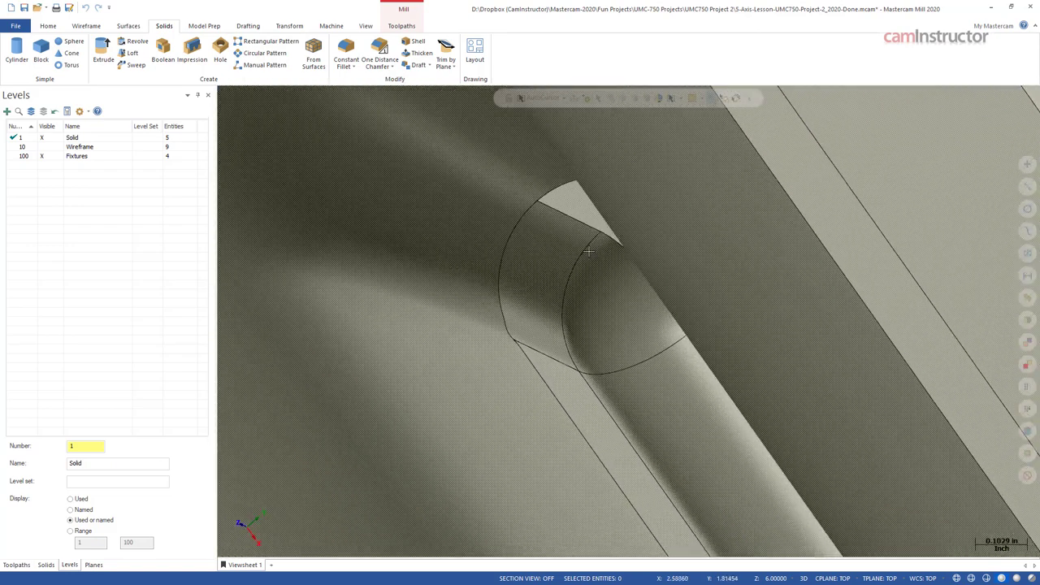
pyautogui.scroll(2, 733, 279)
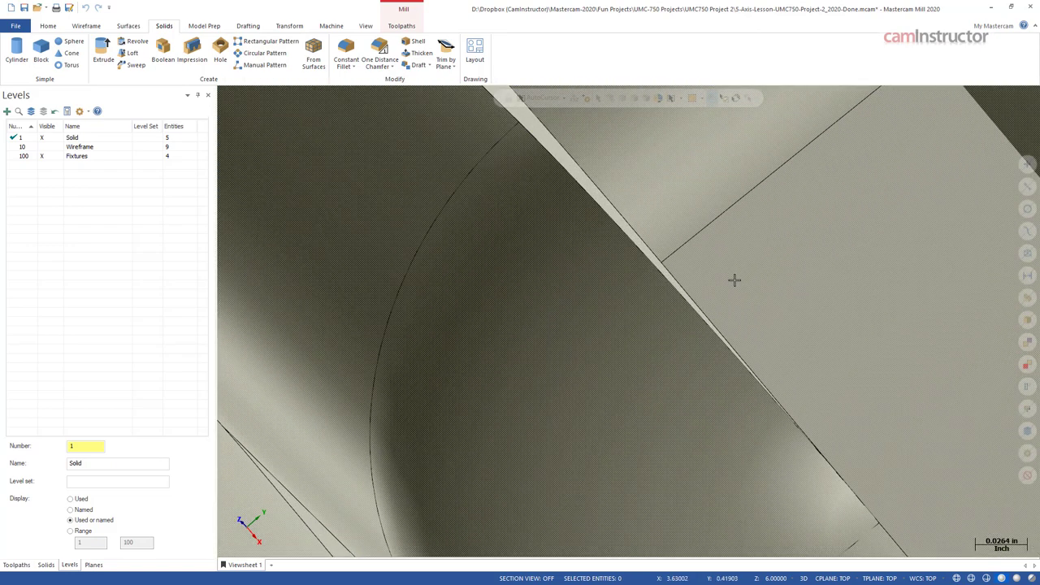
pyautogui.scroll(-10, 718, 273)
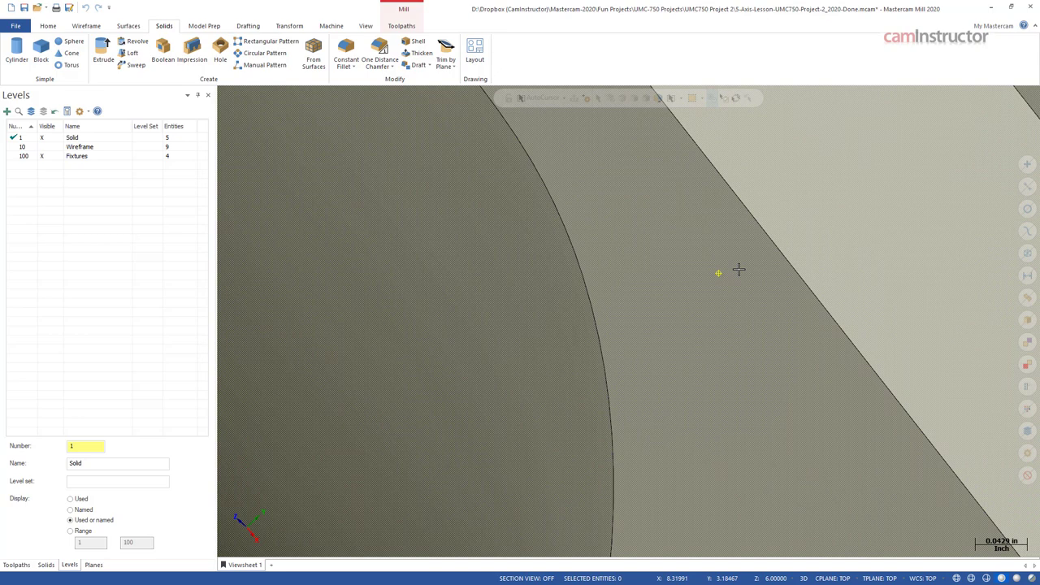
pyautogui.scroll(-10, 759, 303)
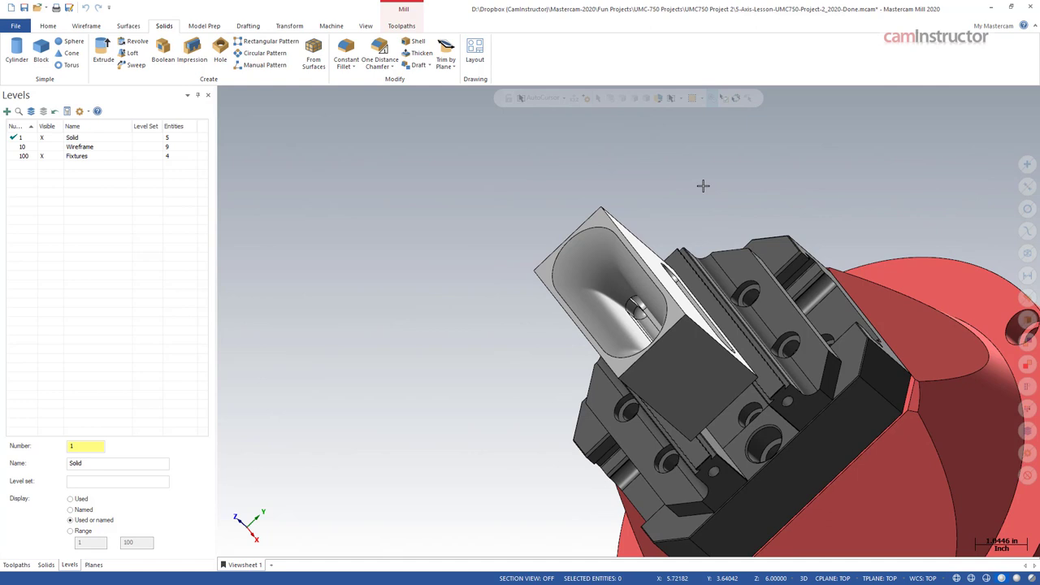
# - Rotate the view around the part and zoom in on the pocket end's corner
pyautogui.press('Right')
pyautogui.press('Right')
pyautogui.press('Right')
pyautogui.press('Right')
pyautogui.press('Right')
pyautogui.press('Right')
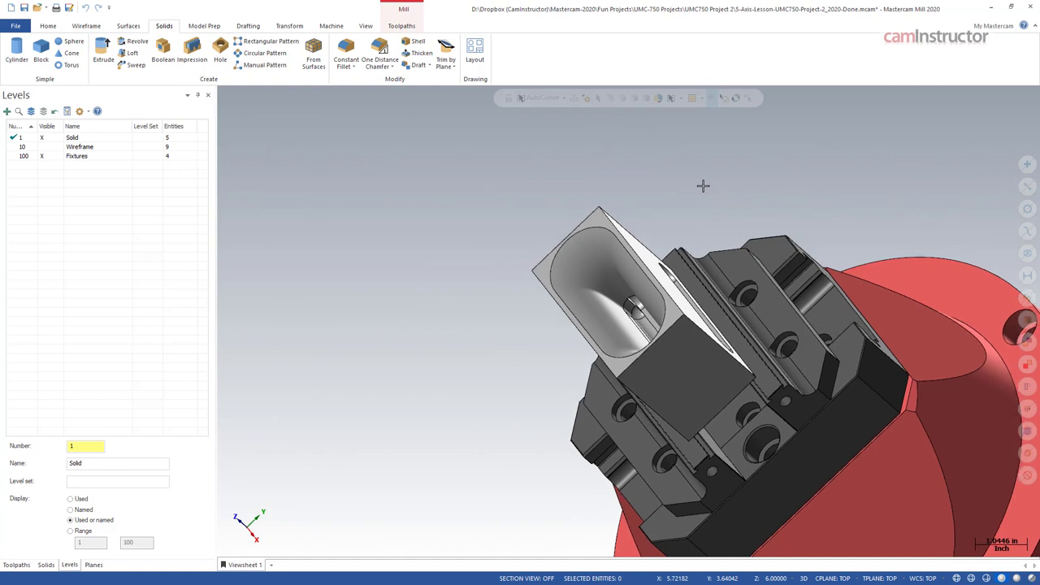
pyautogui.press('Right')
pyautogui.press('Right')
pyautogui.press('Right')
pyautogui.press('Right')
pyautogui.press('Right')
pyautogui.press('Right')
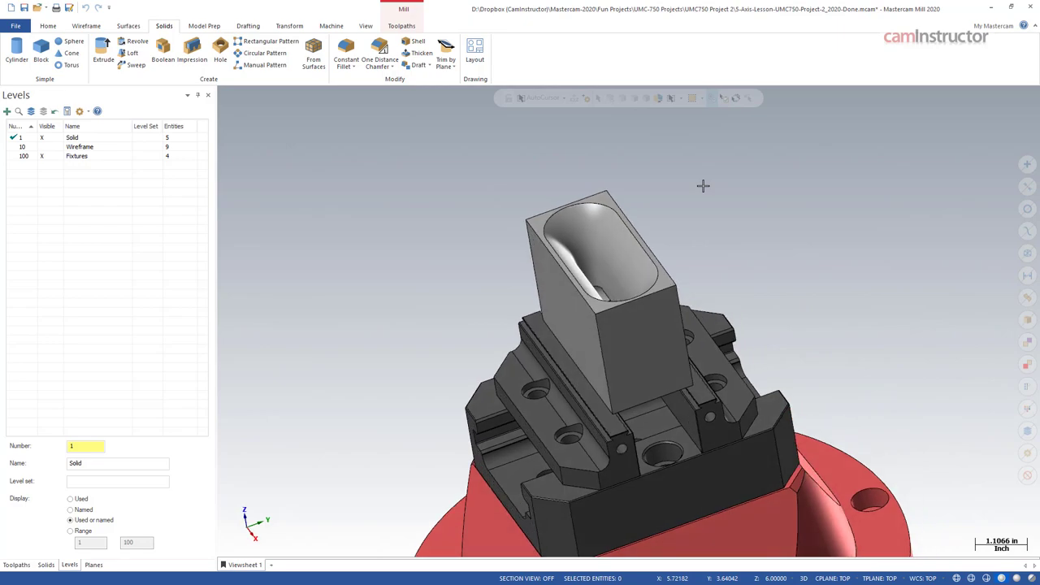
pyautogui.press('pageup')
pyautogui.press('pageup')
pyautogui.press('pageup')
pyautogui.press('pageup')
pyautogui.press('pageup')
pyautogui.press('pageup')
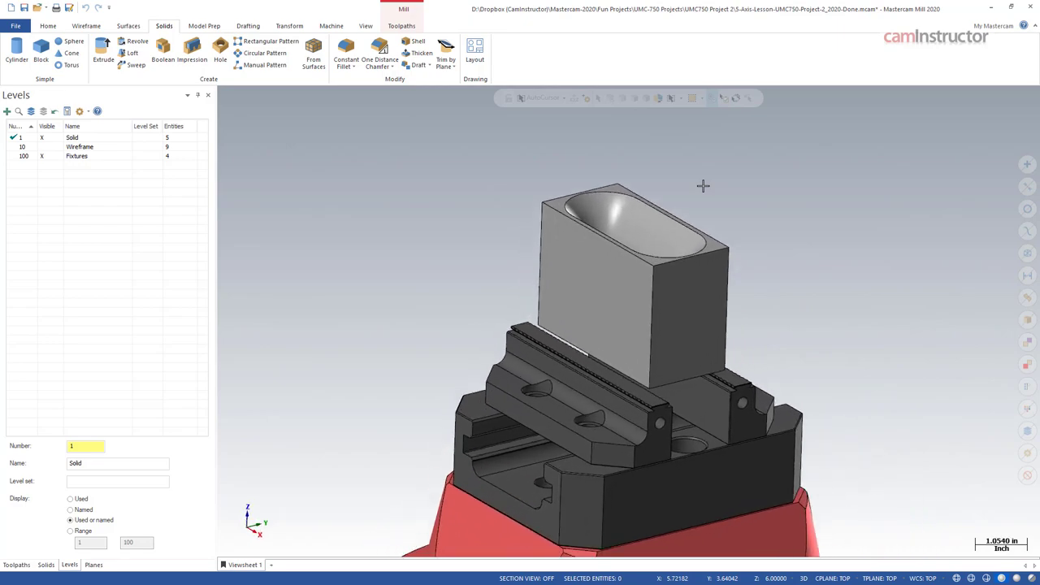
pyautogui.press('pageup')
pyautogui.press('pageup')
pyautogui.press('pageup')
pyautogui.press('pageup')
pyautogui.press('pageup')
pyautogui.press('pageup')
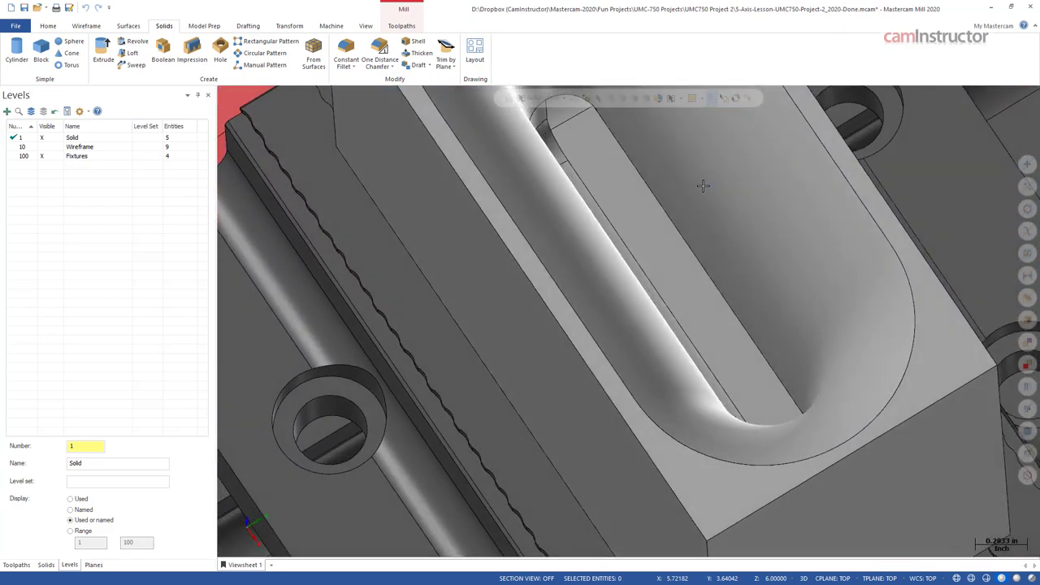
pyautogui.press('pageup')
pyautogui.press('pageup')
pyautogui.press('pageup')
pyautogui.press('pageup')
pyautogui.press('pageup')
pyautogui.press('pageup')
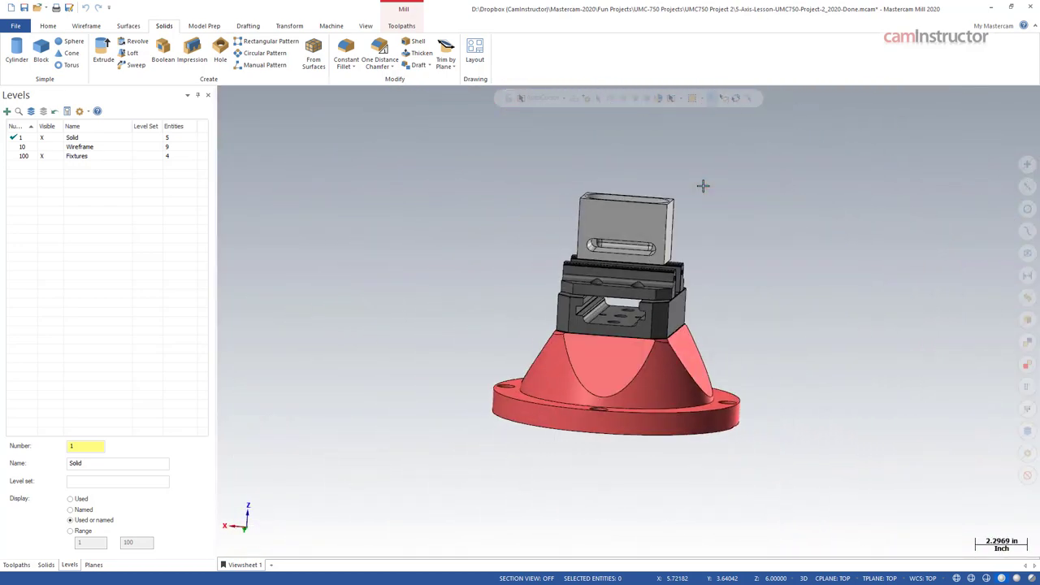
# - Orbit around the block's slot, then fit the whole part back in isometric with Alt+7
pyautogui.scroll(6, 699, 183)
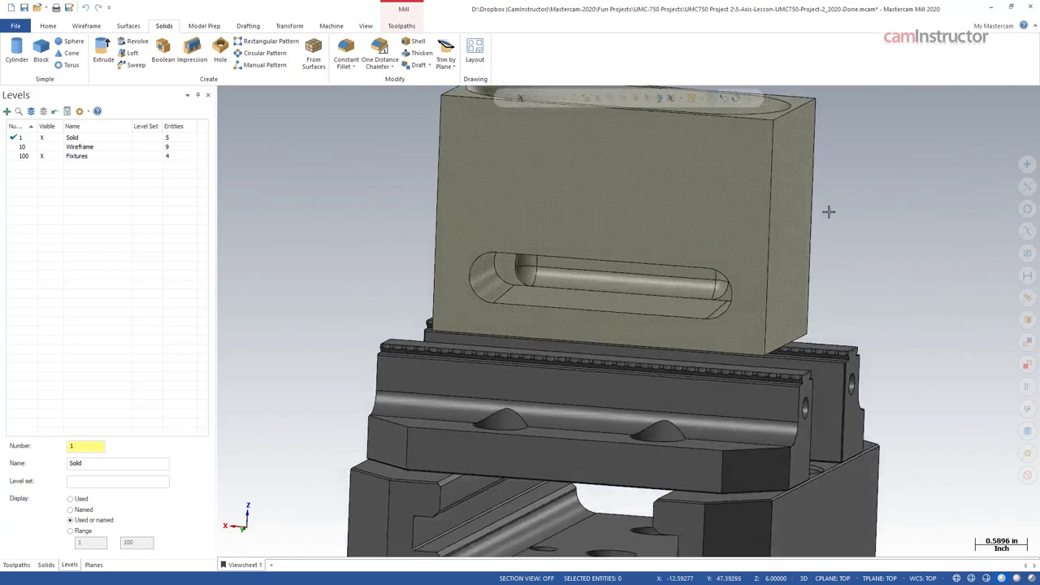
pyautogui.moveTo(525, 281); pyautogui.dragTo(826, 262, button='middle')
pyautogui.scroll(-3, 659, 288)
pyautogui.hotkey('alt', '7')
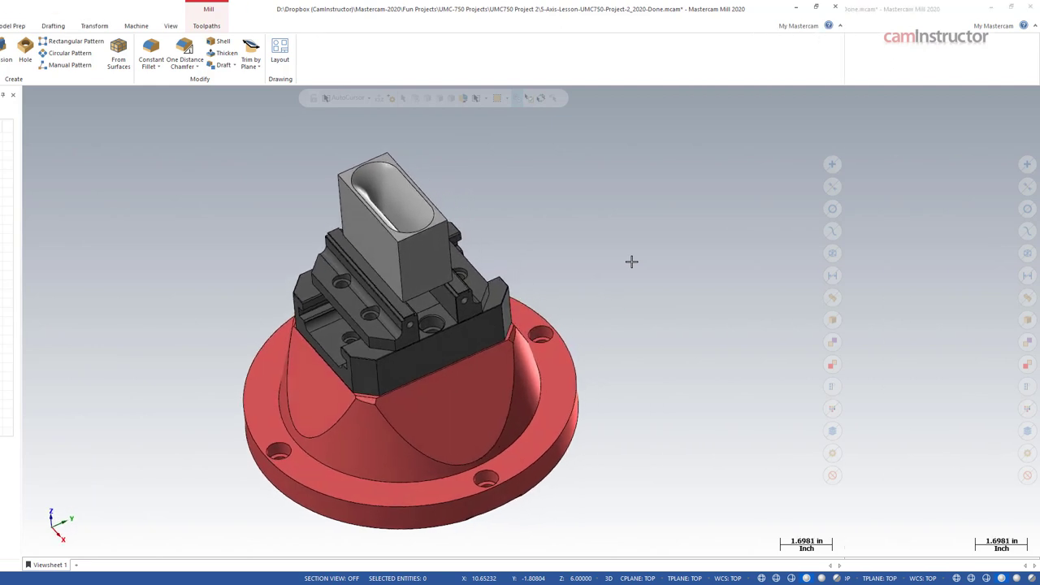
# - Switch to the 3Dconnexion page and scroll through the SpaceMouse models
pyautogui.hotkey('alt', 'Tab')
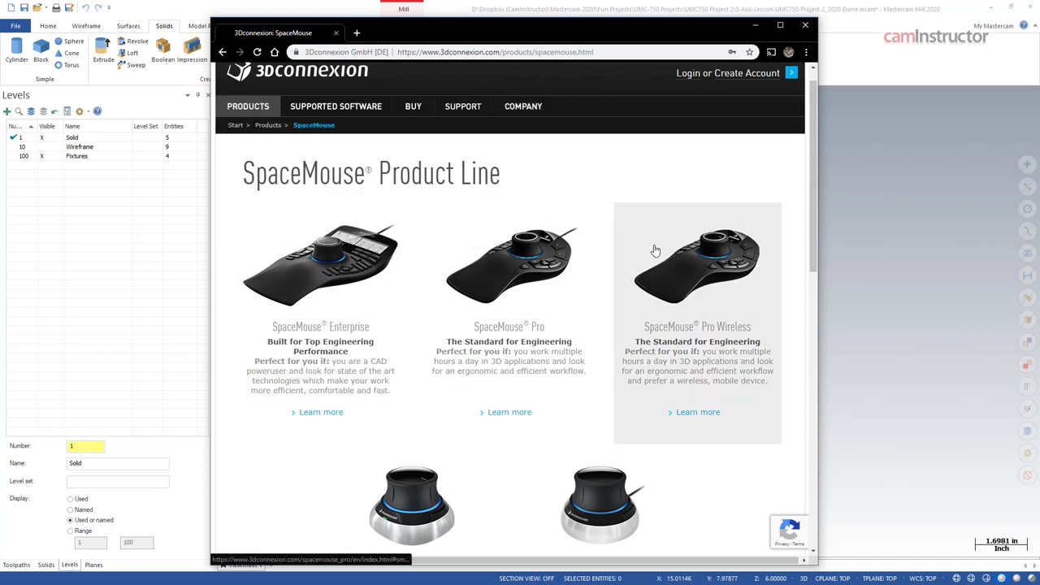
pyautogui.scroll(-2, 646, 483)
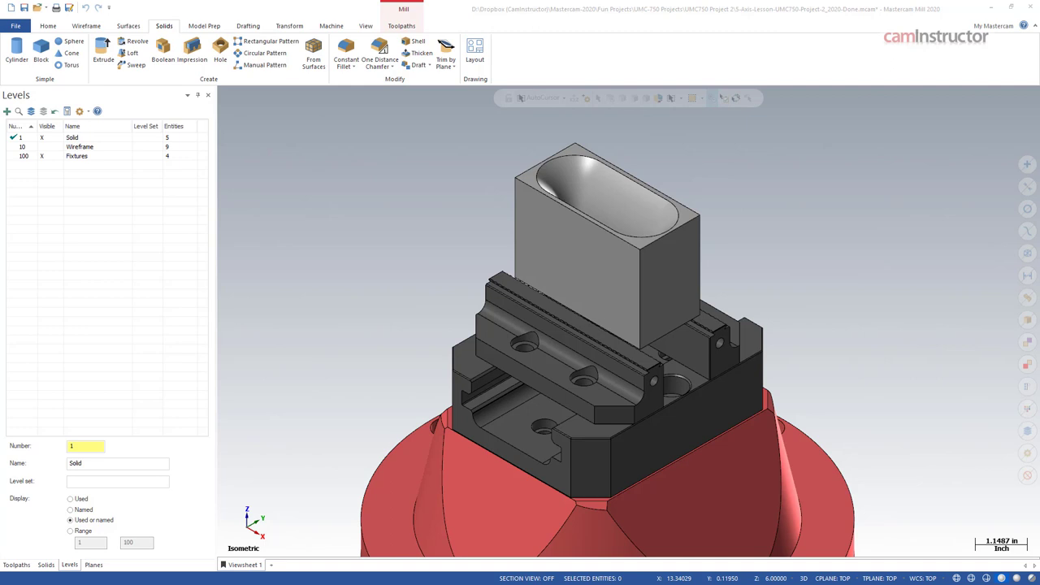
# - Open the G600 MMO Gaming Mouse page from the Logitech Gaming Mice list, then minimize the browser
pyautogui.hotkey('alt', 'Tab')
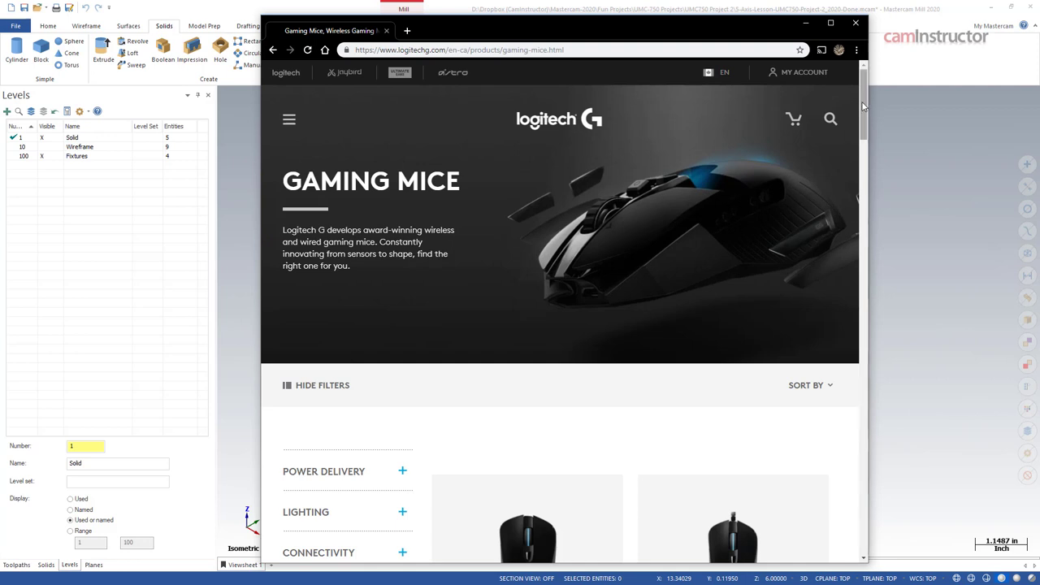
pyautogui.moveTo(863, 104); pyautogui.dragTo(864, 146)
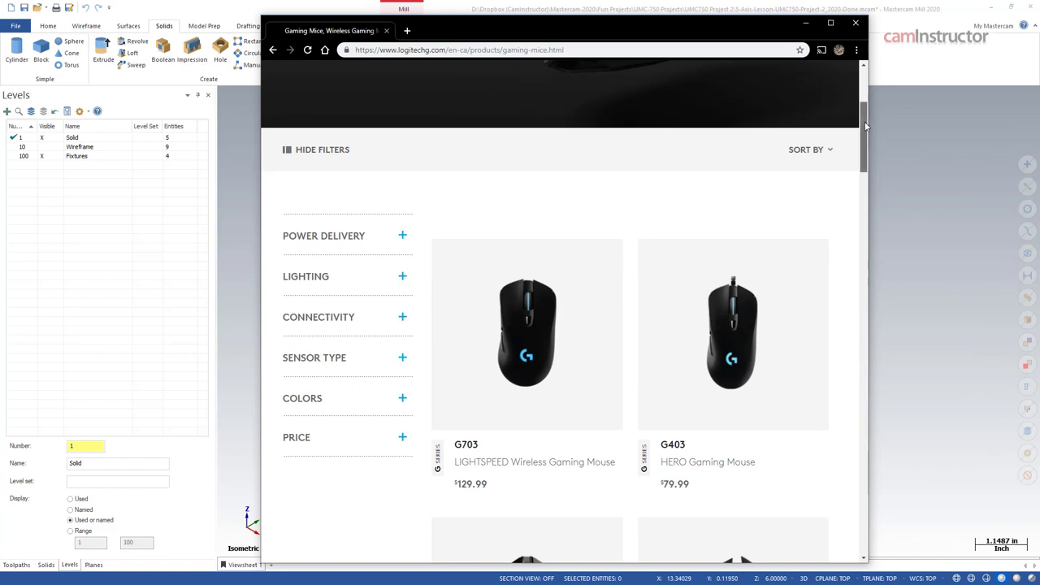
pyautogui.moveTo(866, 127); pyautogui.dragTo(868, 362)
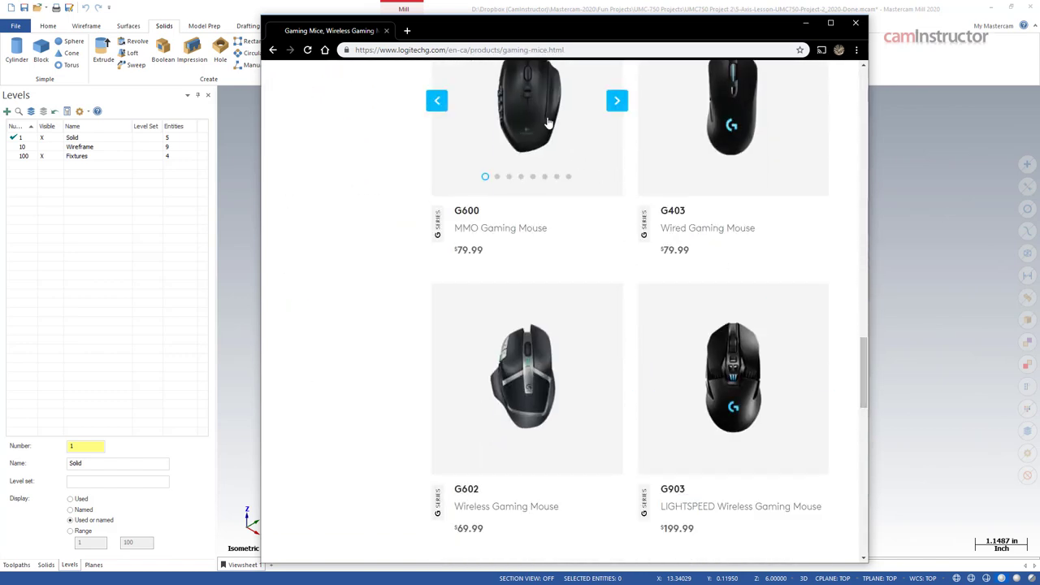
pyautogui.click(471, 235)
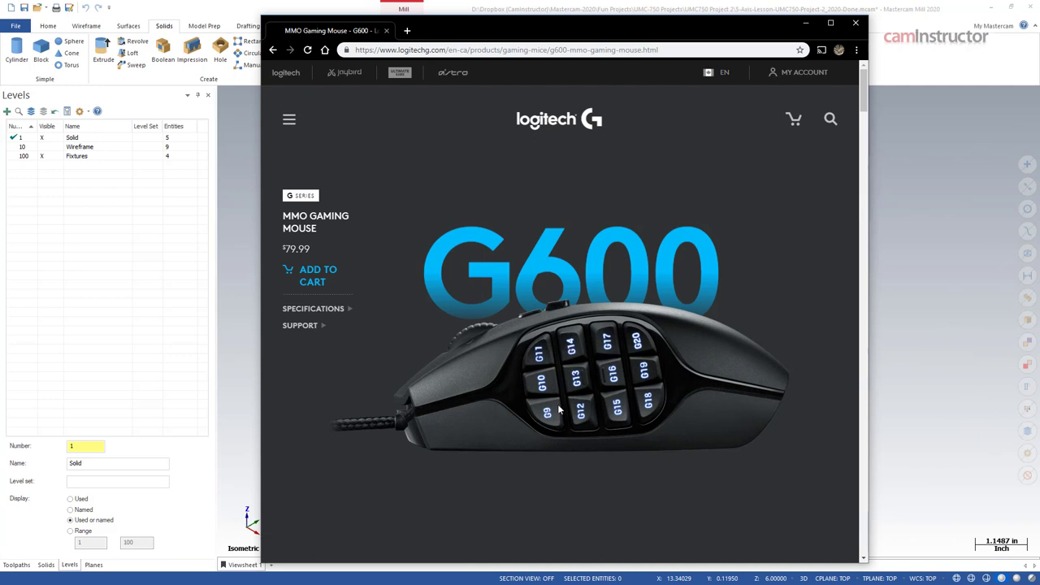
pyautogui.click(804, 23)
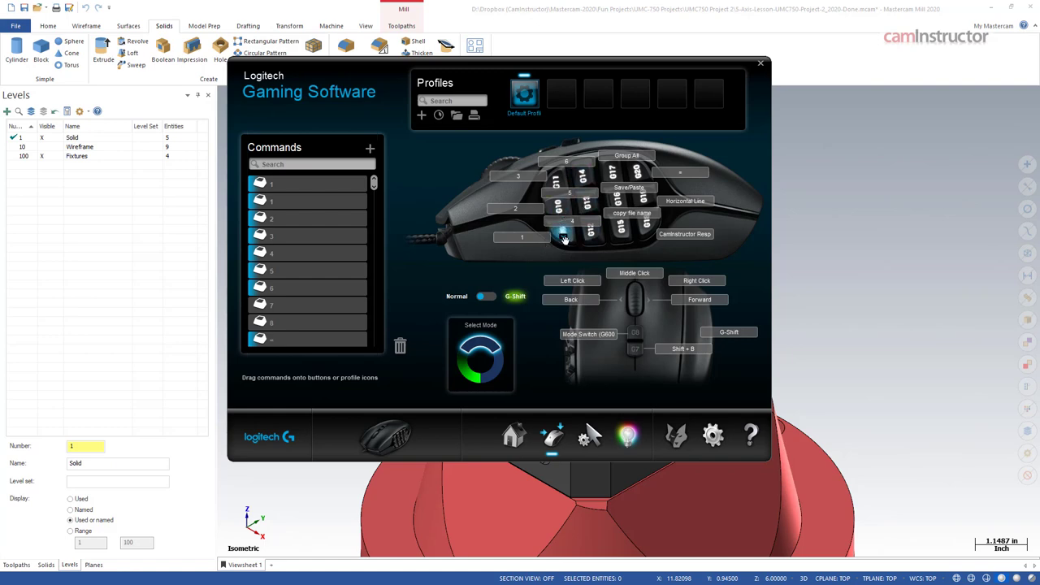
# - Start a new command for the G600 side button 1, previewing the Multi Key and Text Block types
pyautogui.rightClick(564, 235)
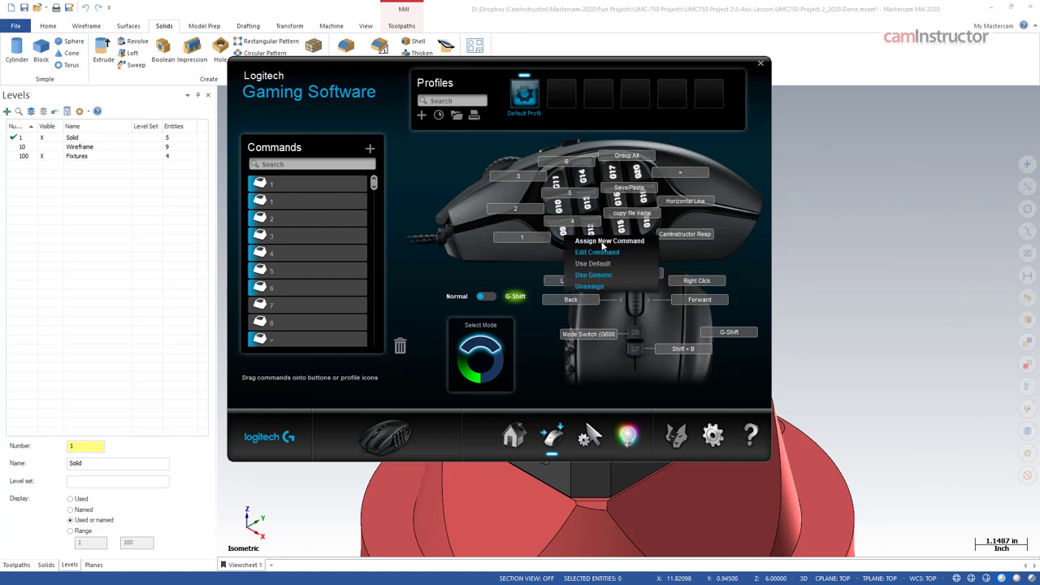
pyautogui.click(603, 243)
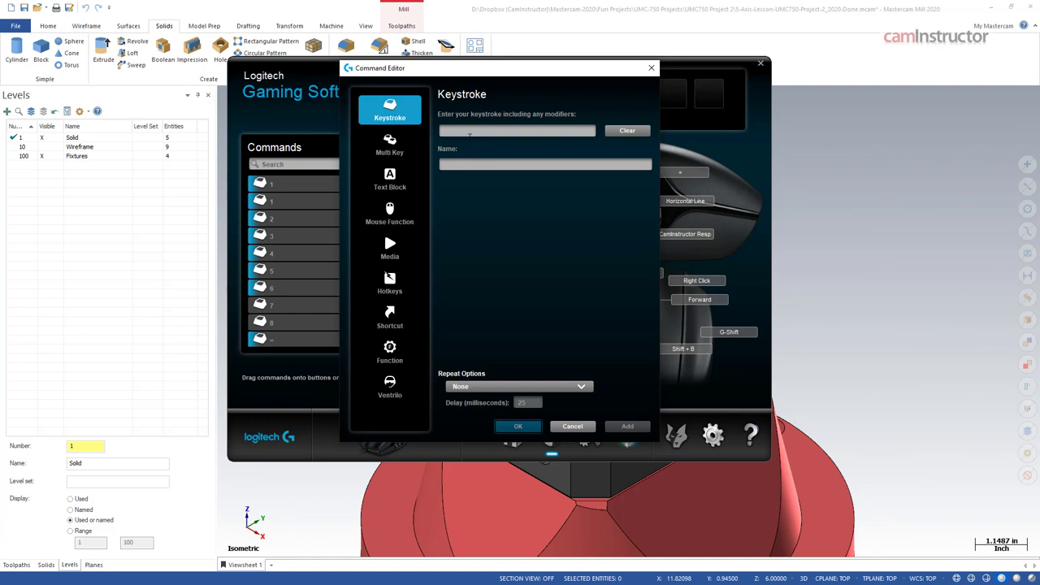
pyautogui.click(400, 155)
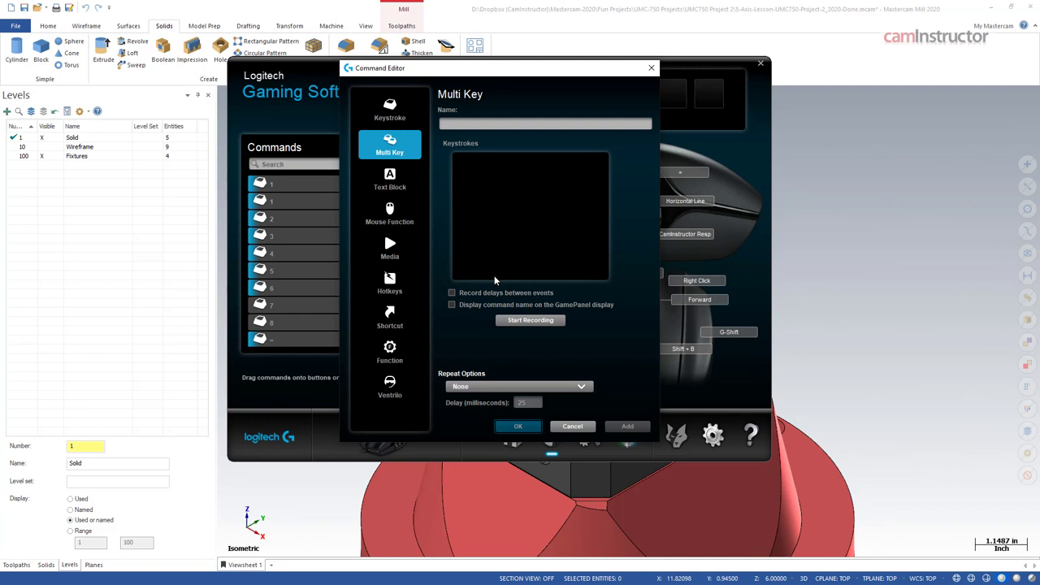
pyautogui.click(392, 178)
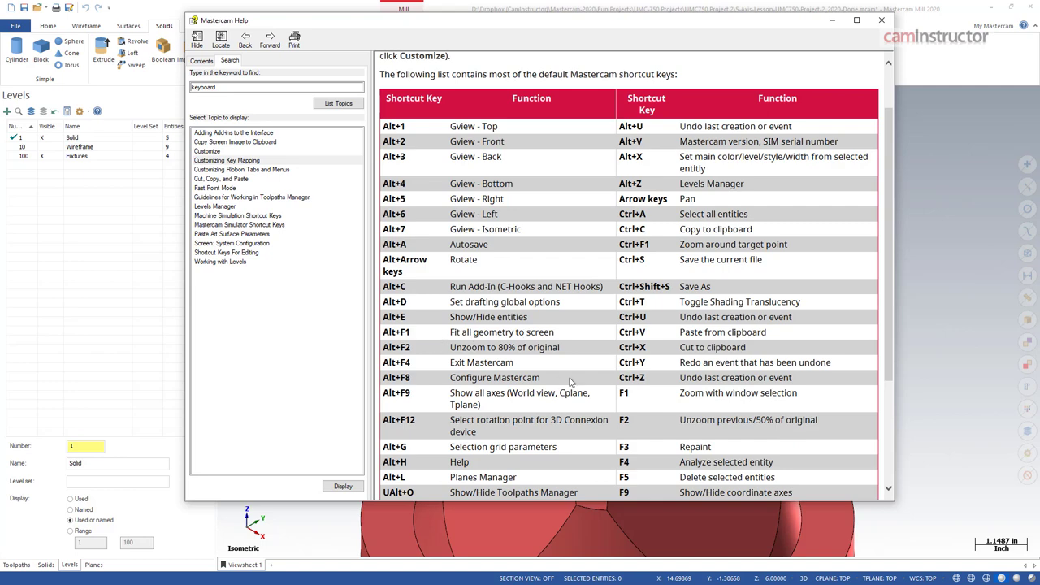
# - Scroll the Mastercam Help shortcut table down to the Alt+P, Alt+S and Alt+T rows
pyautogui.scroll(-2, 584, 395)
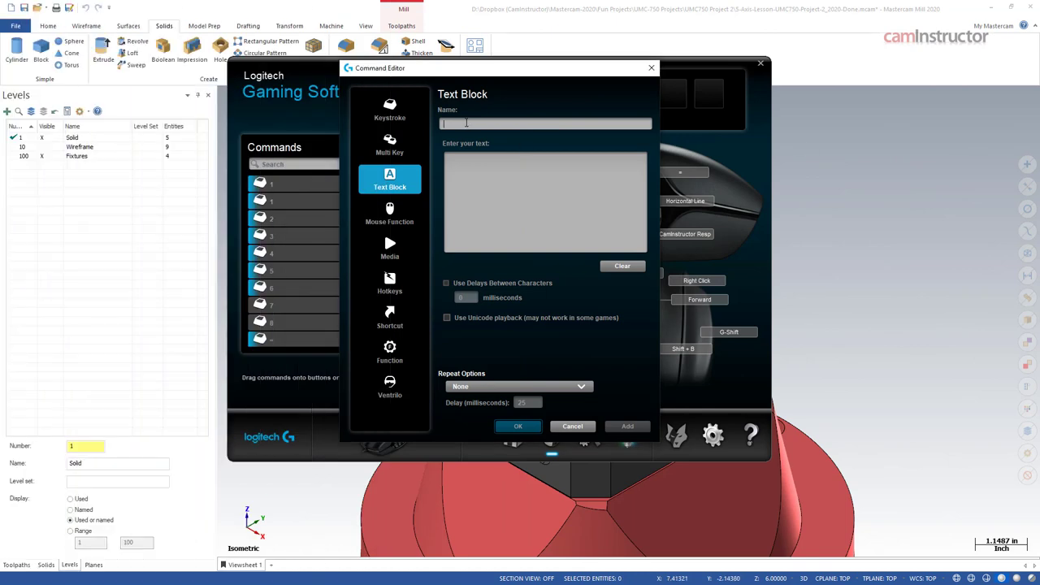
# - Name the command 'Finish Up', make it a Multi Key type and start recording
pyautogui.write('Finish Up')
pyautogui.click(389, 145)
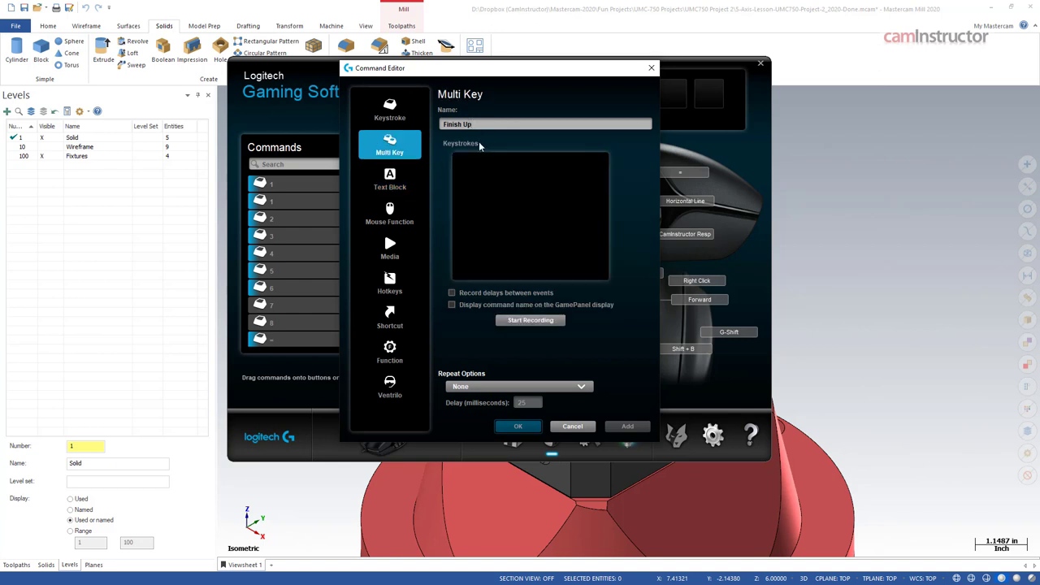
pyautogui.click(545, 320)
# - Record Alt+7, Alt+F1 and Alt+T, then save the macro to the G600 button
pyautogui.press('alt')
pyautogui.press('7')
pyautogui.press('alt')
pyautogui.press('F1')
pyautogui.hotkey('alt', 't')
pyautogui.click(530, 320)
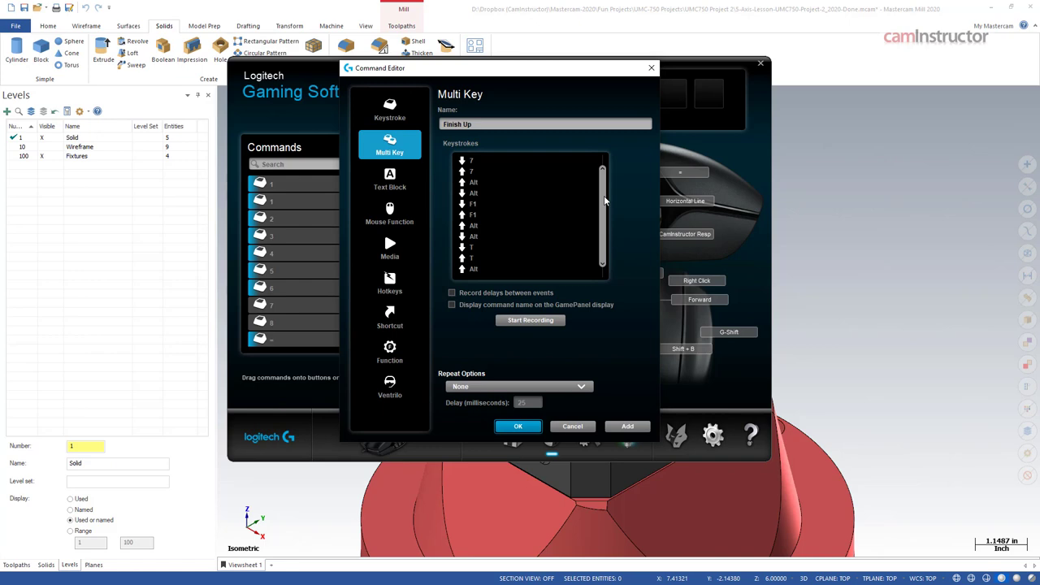
pyautogui.click(518, 426)
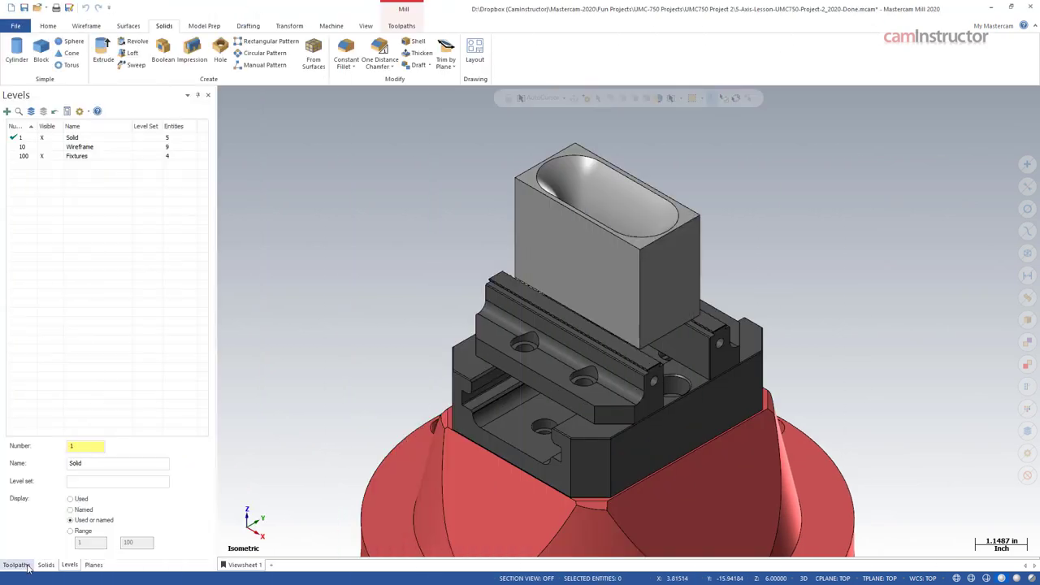
# - Select all 13 operations in the Toolpaths manager and show their toolpaths
pyautogui.click(16, 565)
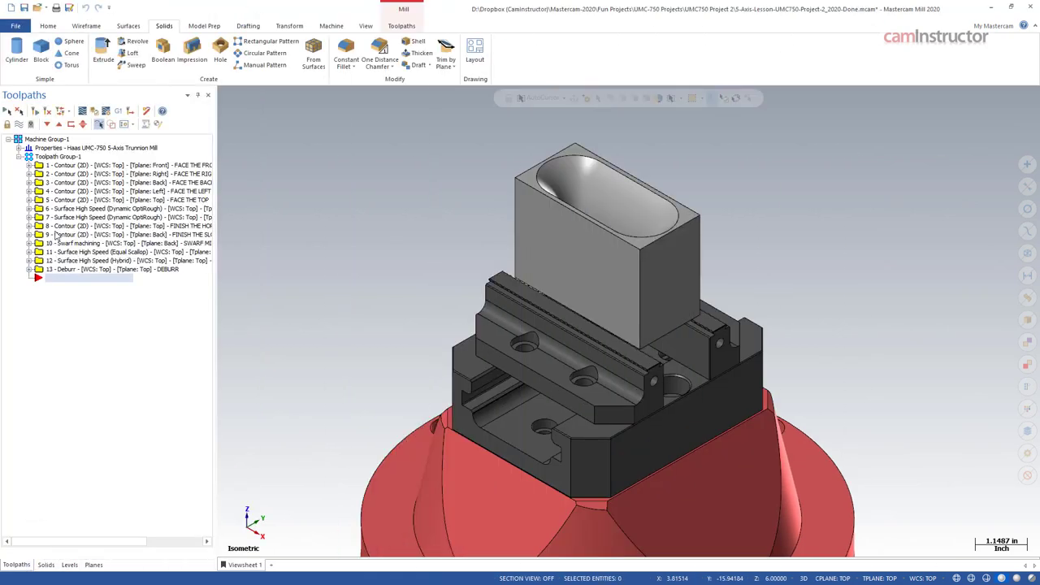
pyautogui.click(58, 157)
pyautogui.click(18, 124)
pyautogui.click(19, 124)
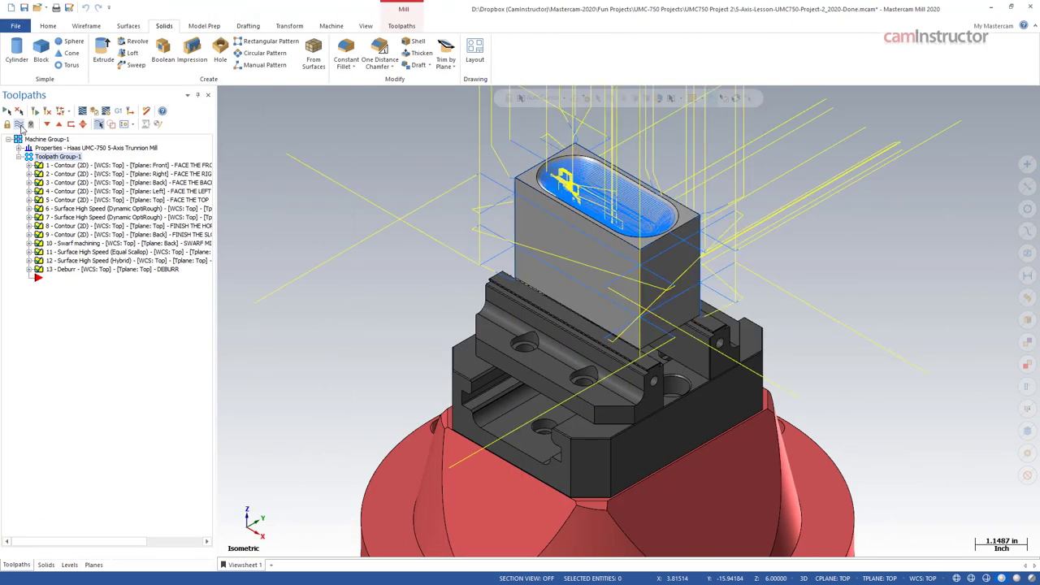
# - Trigger Finish Up to restore the fitted isometric view with the toolpaths hidden
pyautogui.moveTo(465, 198); pyautogui.dragTo(553, 288, button='middle')
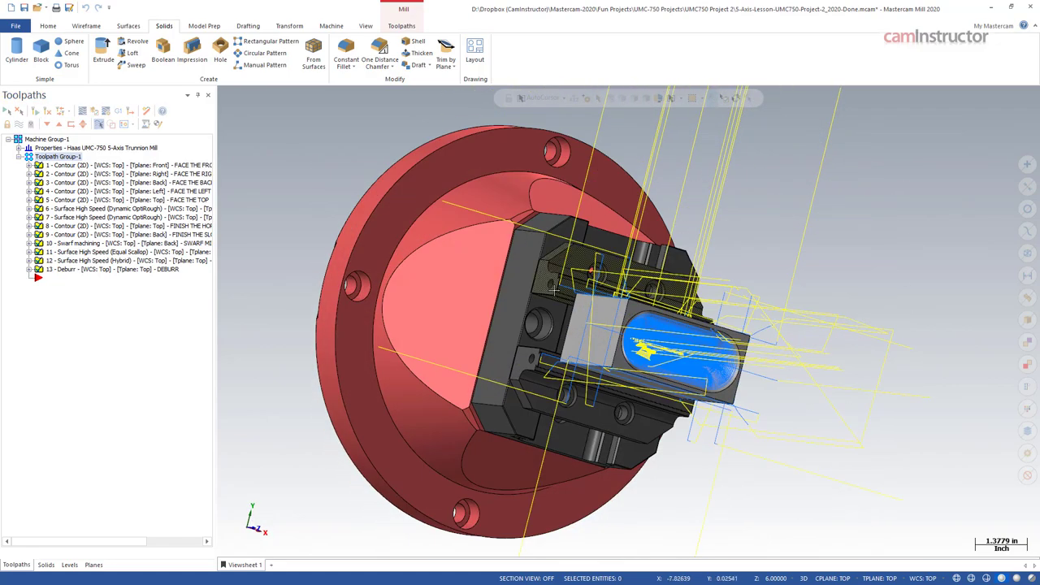
pyautogui.scroll(6, 552, 289)
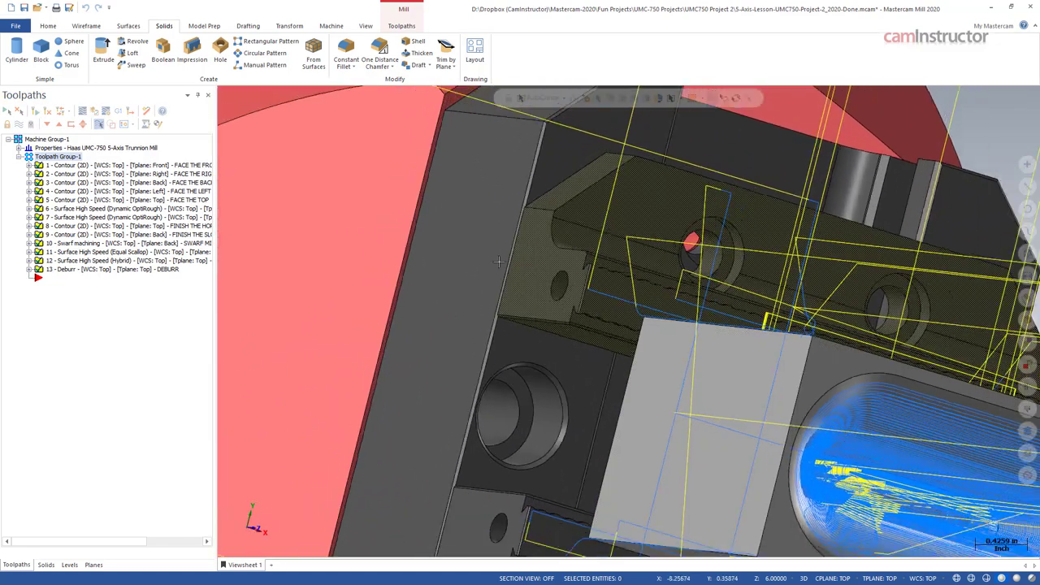
pyautogui.scroll(-2, 498, 261)
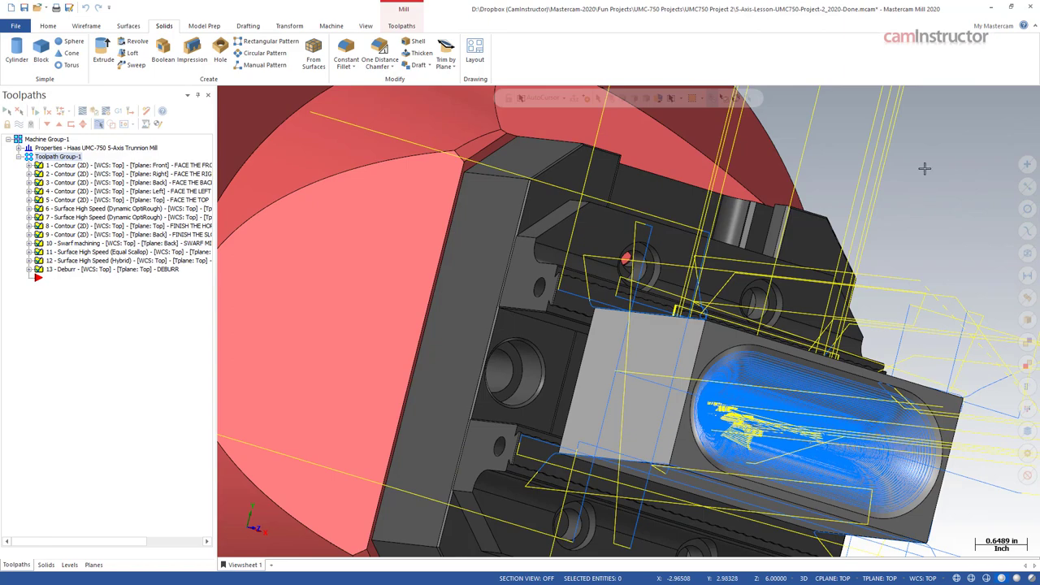
pyautogui.hotkey('alt', '7')
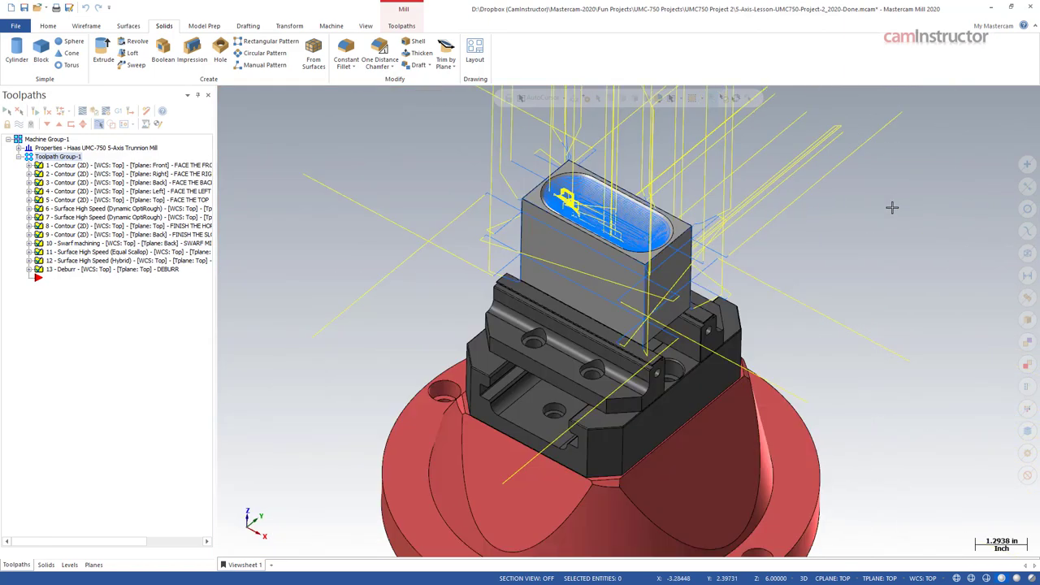
pyautogui.hotkey('alt', 't')
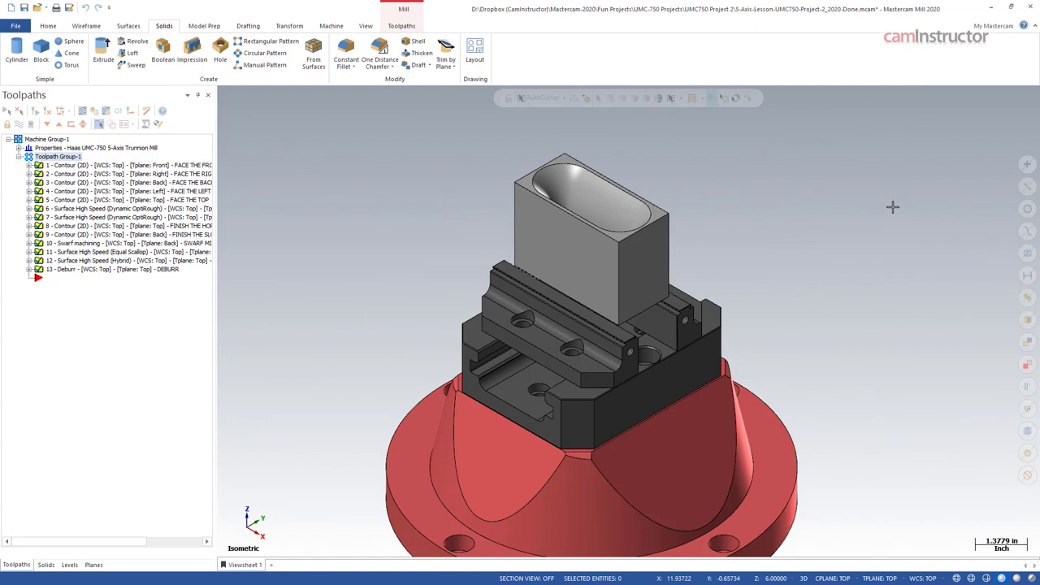